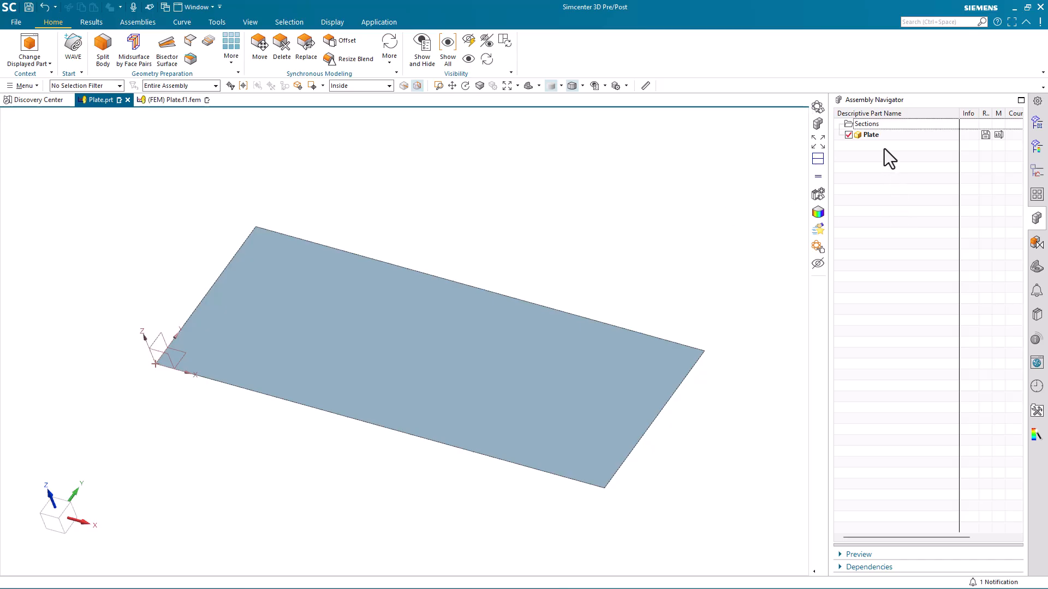
Add a PlateThickness length attribute with a value of 5 mm to the Plate part's properties.
{"action": "left_click", "coordinate": [877, 137]}
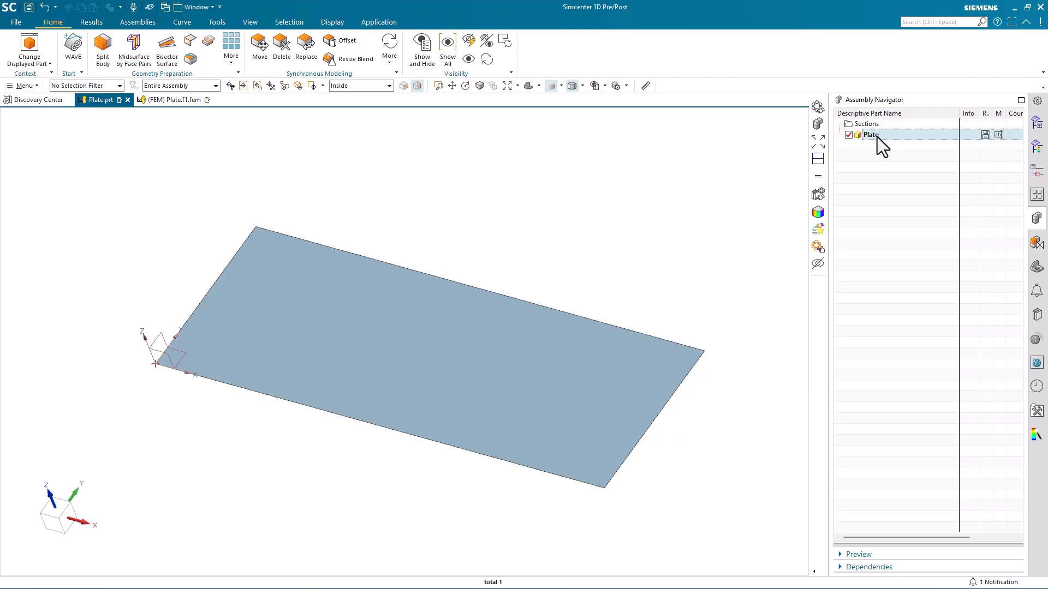
{"action": "right_click", "coordinate": [875, 136]}
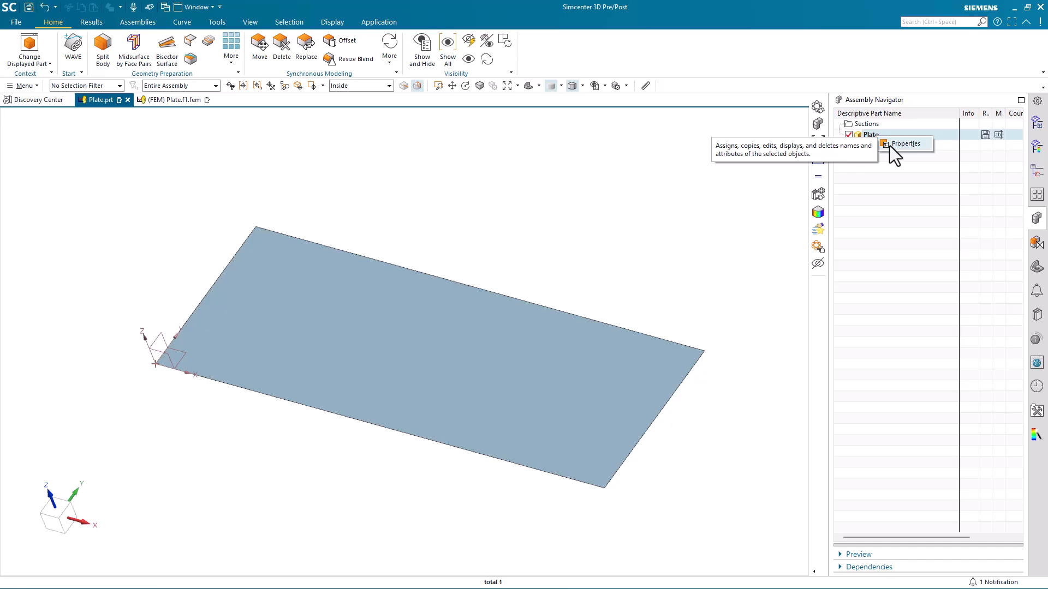
{"action": "left_click", "coordinate": [890, 145]}
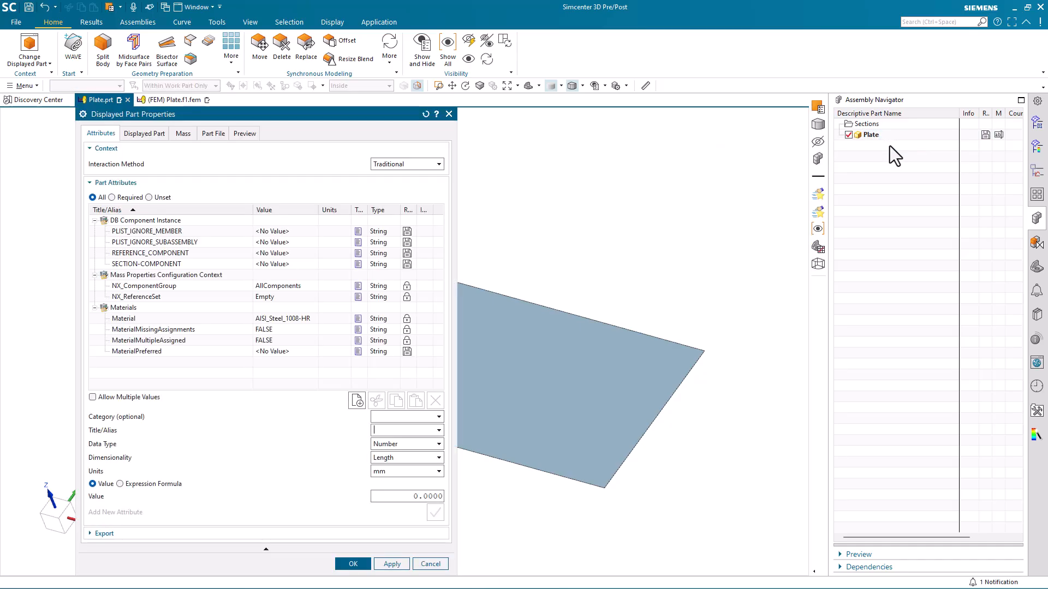
{"action": "left_click", "coordinate": [384, 431]}
{"action": "type", "text": "PlateThickness"}
{"action": "double_click", "coordinate": [416, 499]}
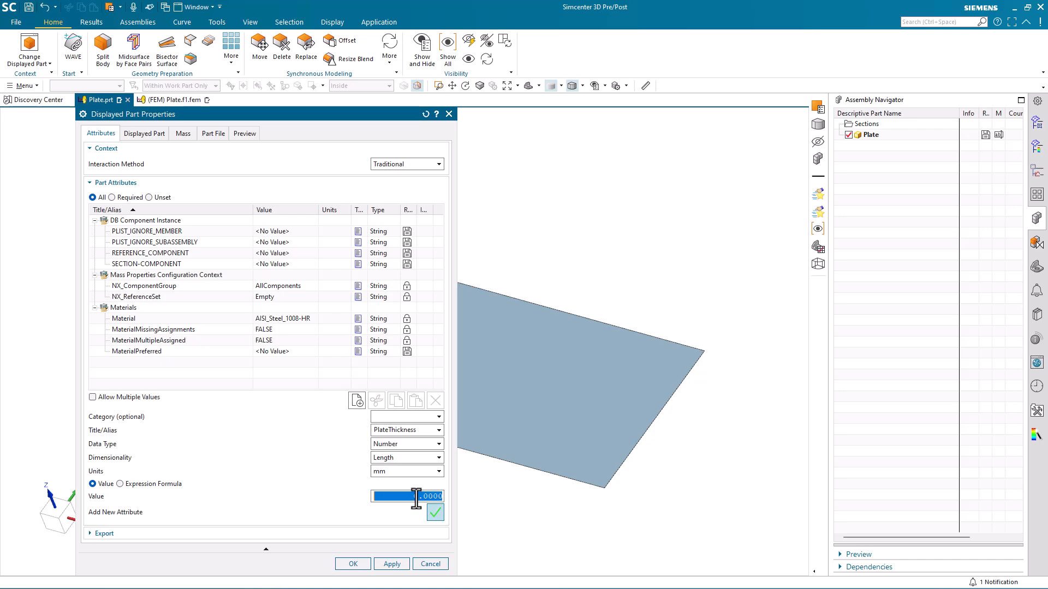
{"action": "type", "text": "5"}
{"action": "key", "text": "Return"}
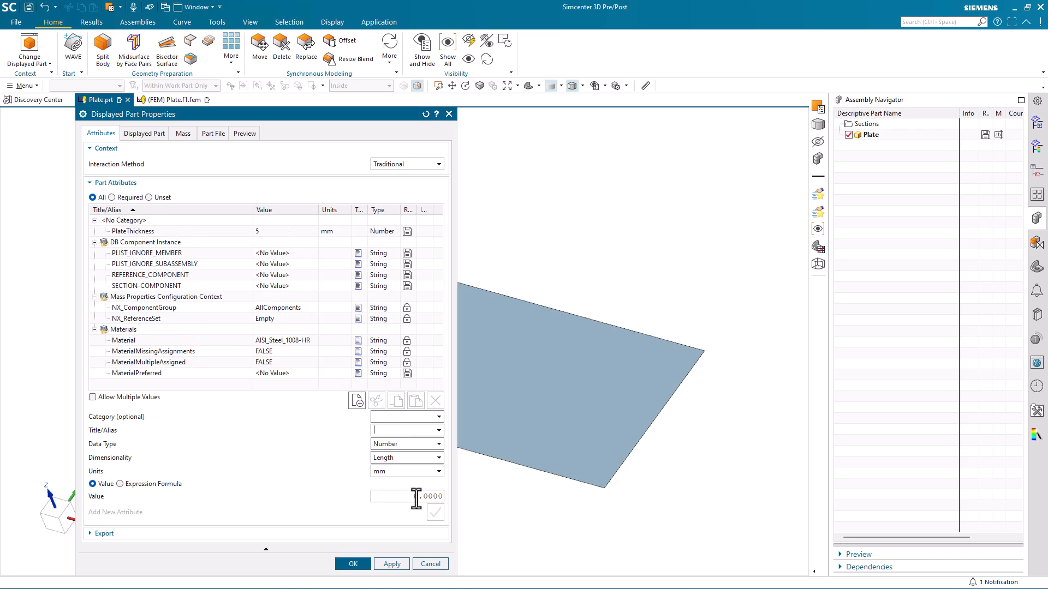
{"action": "left_click", "coordinate": [237, 231]}
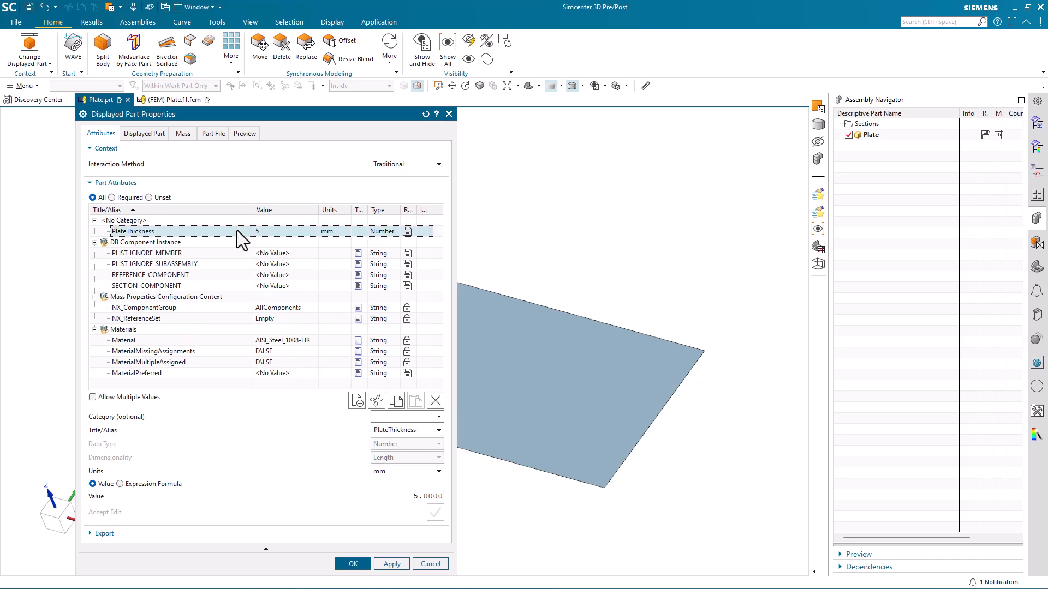
{"action": "left_click", "coordinate": [353, 565]}
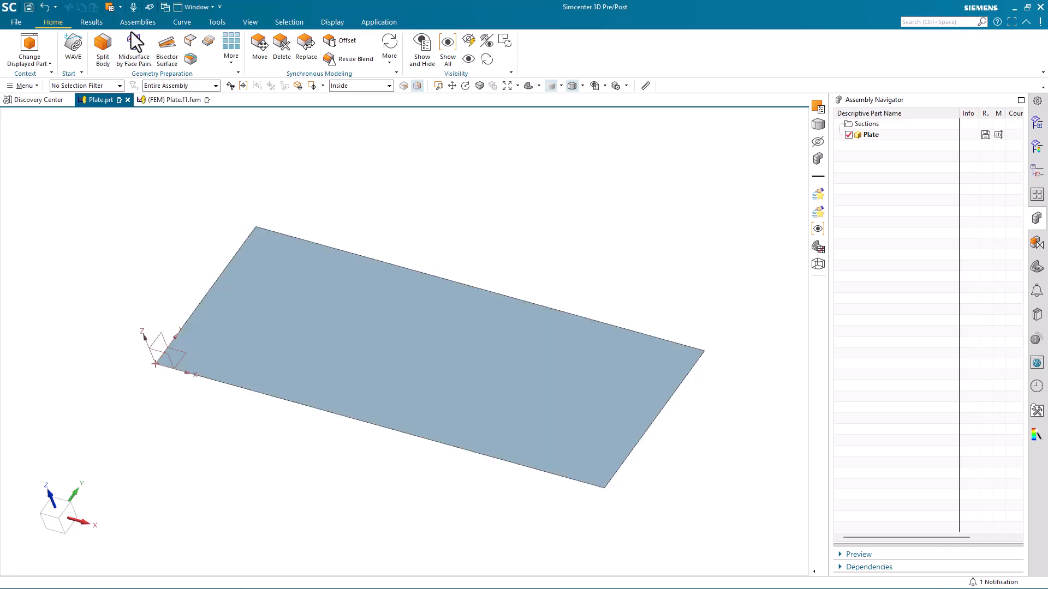
Create a length expression named PlateThickness in mm whose formula references the PlateThickness part attribute.
{"action": "left_click", "coordinate": [217, 22]}
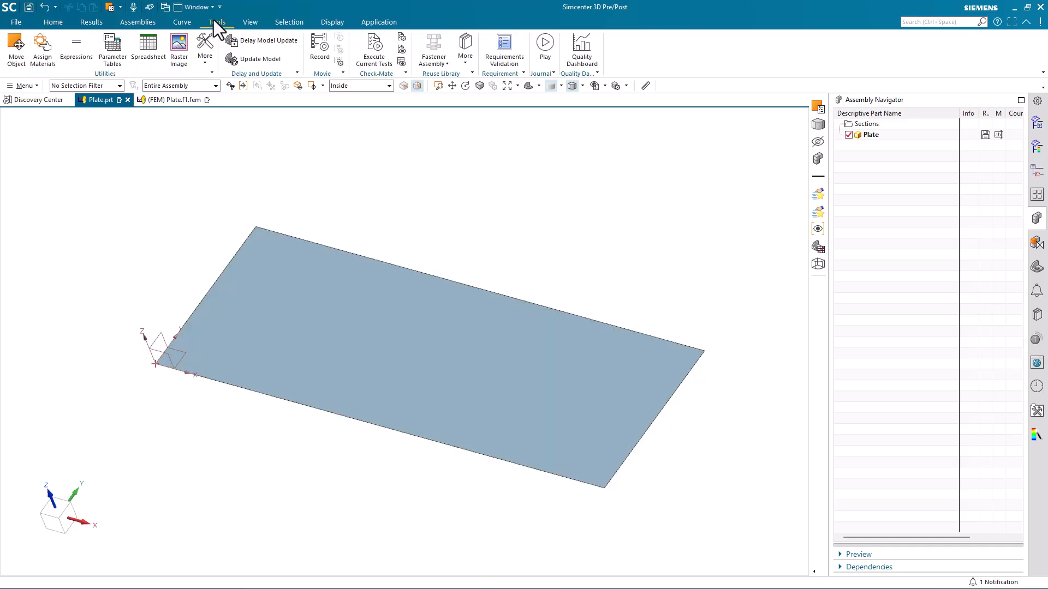
{"action": "left_click", "coordinate": [84, 45]}
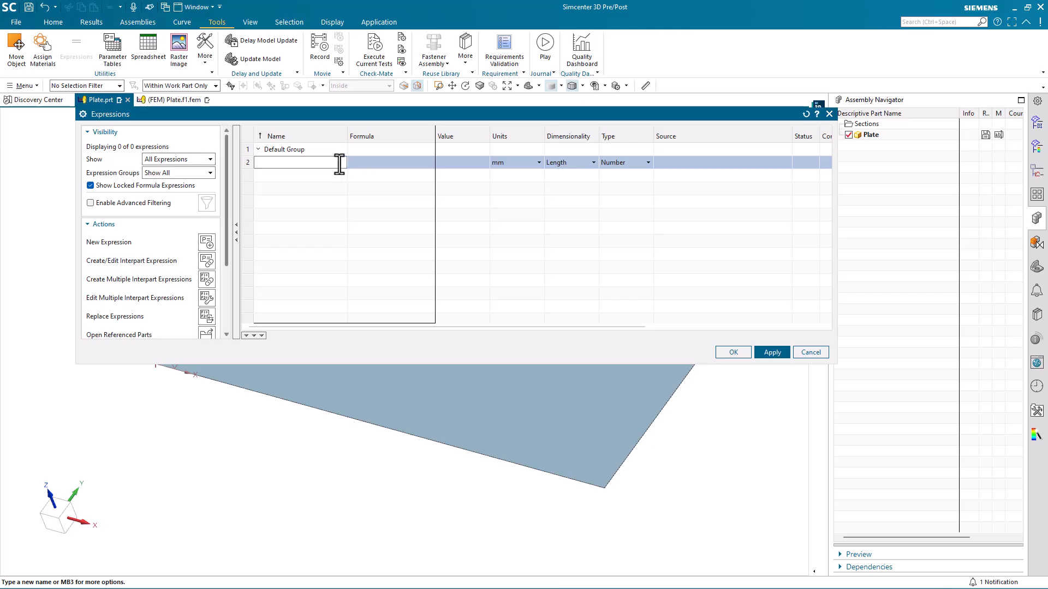
{"action": "type", "text": "PlateThickness"}
{"action": "left_click", "coordinate": [360, 165]}
{"action": "right_click", "coordinate": [360, 165]}
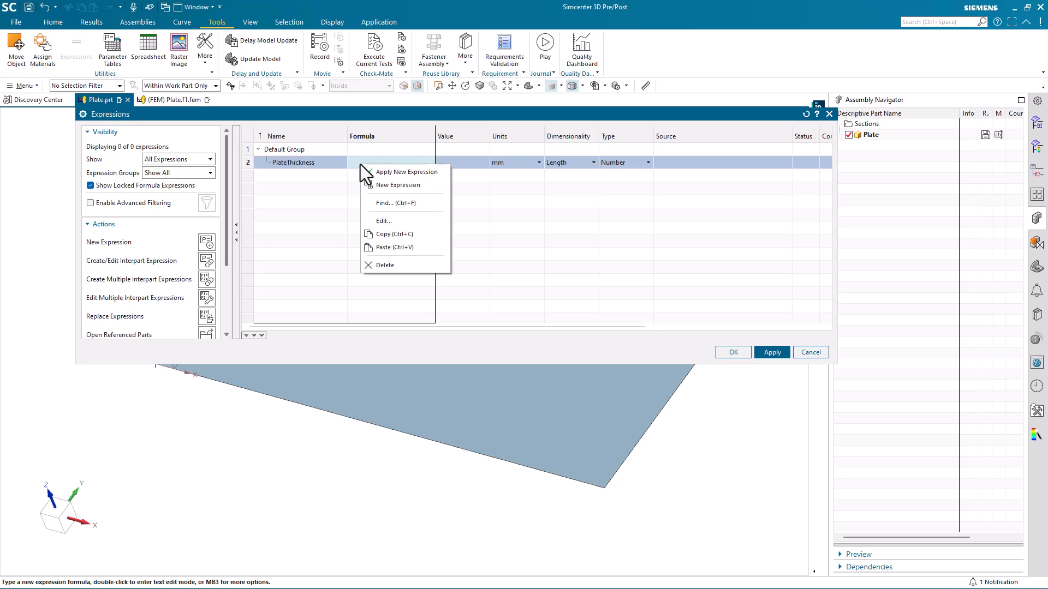
{"action": "left_click", "coordinate": [384, 221]}
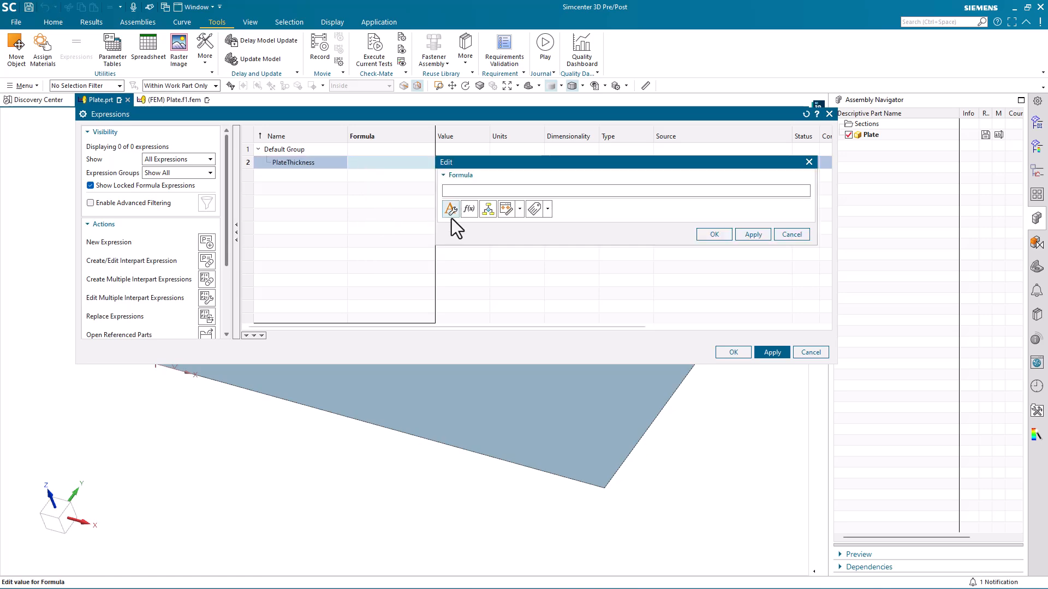
{"action": "left_click", "coordinate": [534, 209]}
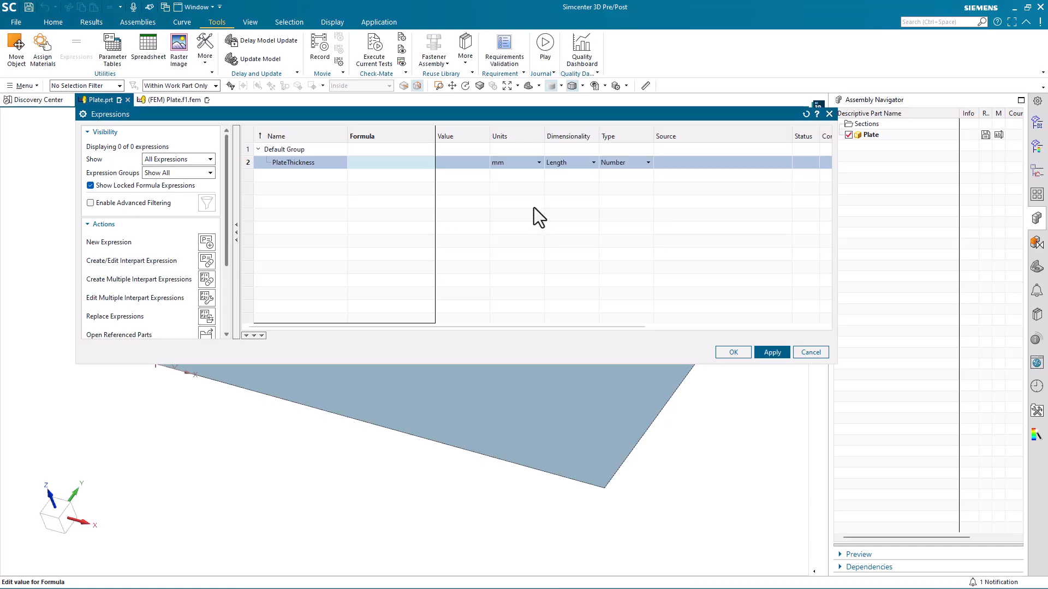
{"action": "left_click", "coordinate": [146, 179]}
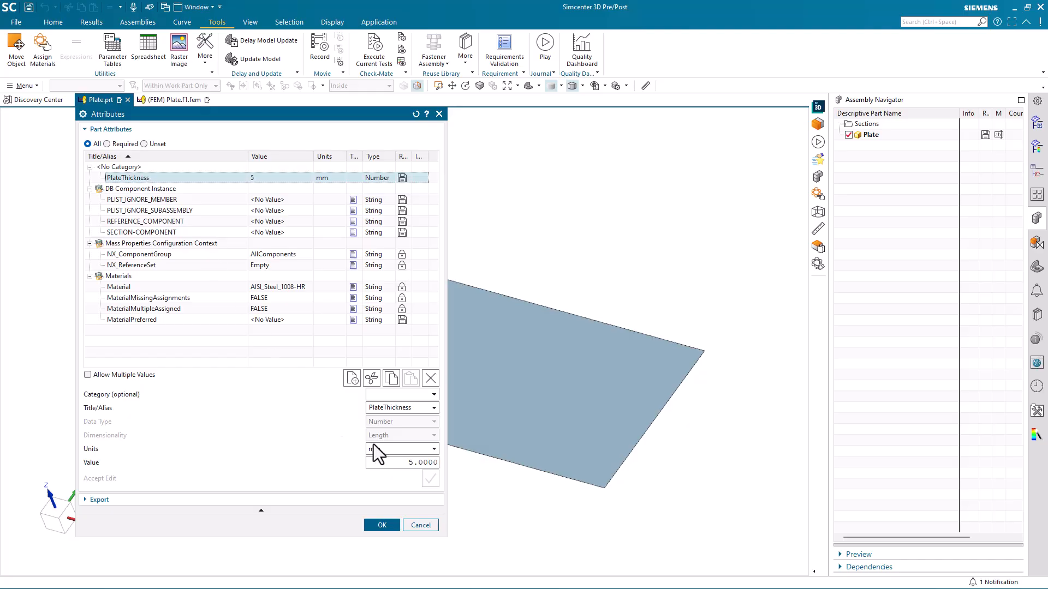
{"action": "left_click", "coordinate": [382, 525]}
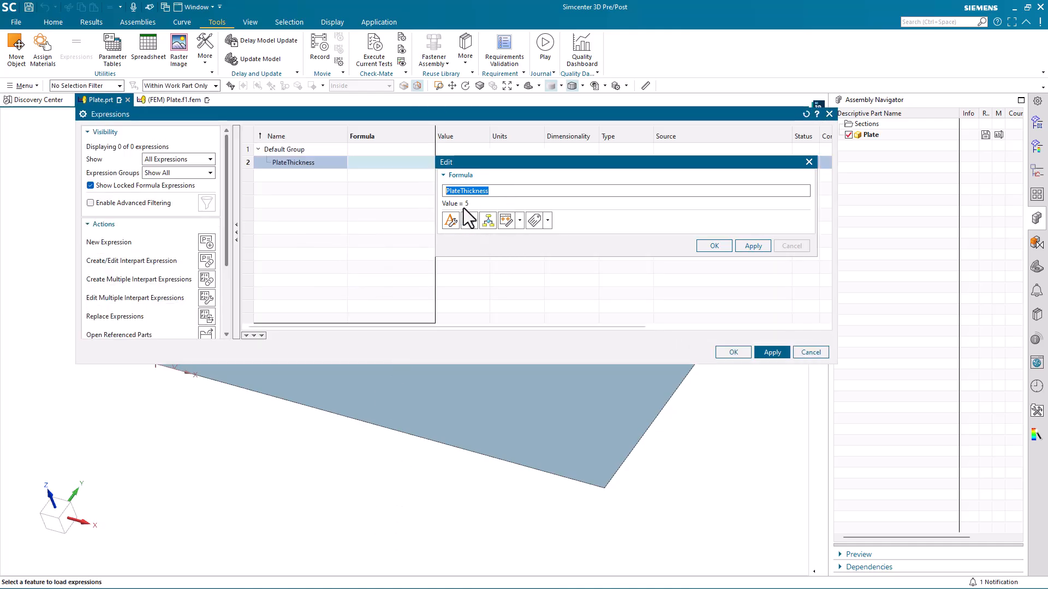
{"action": "left_click", "coordinate": [719, 245]}
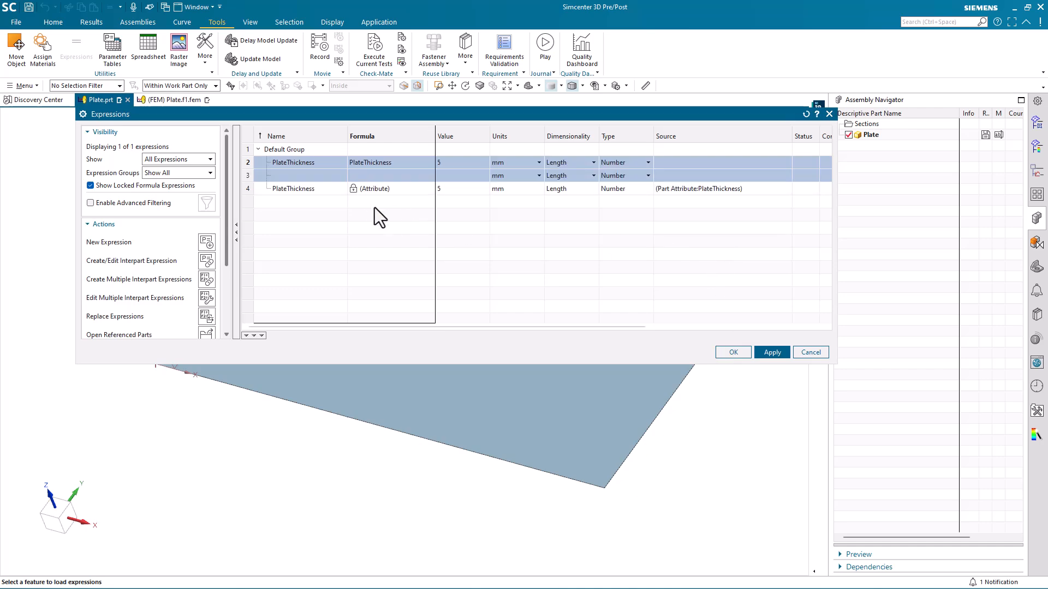
{"action": "left_click", "coordinate": [734, 352]}
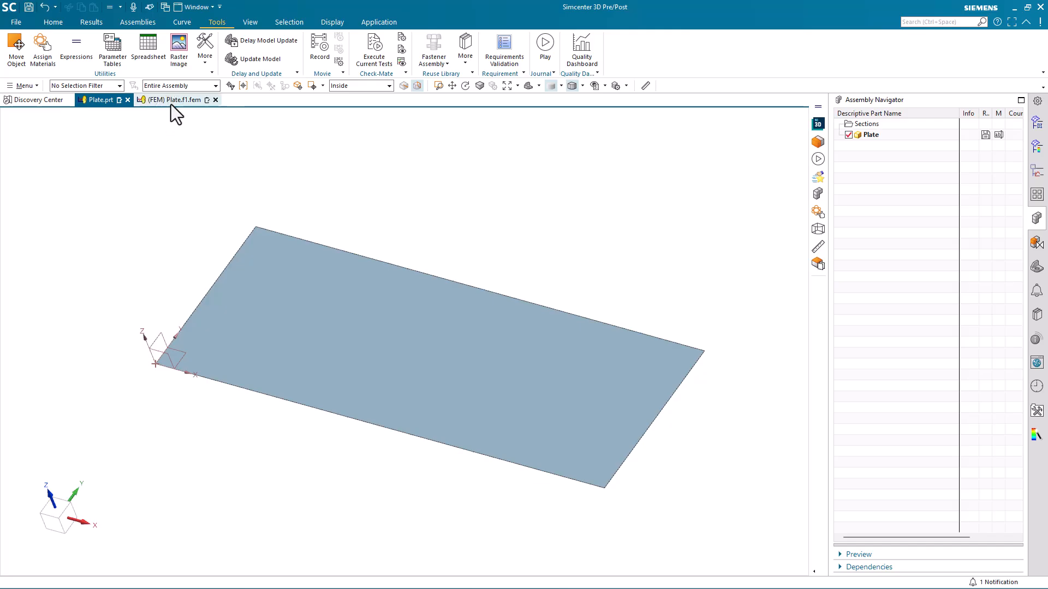
Switch to Plate.f1.fem and mesh the plate's polygon body with 2D CQUAD4 elements at a 25 mm element size.
{"action": "mouse_move", "coordinate": [171, 105]}
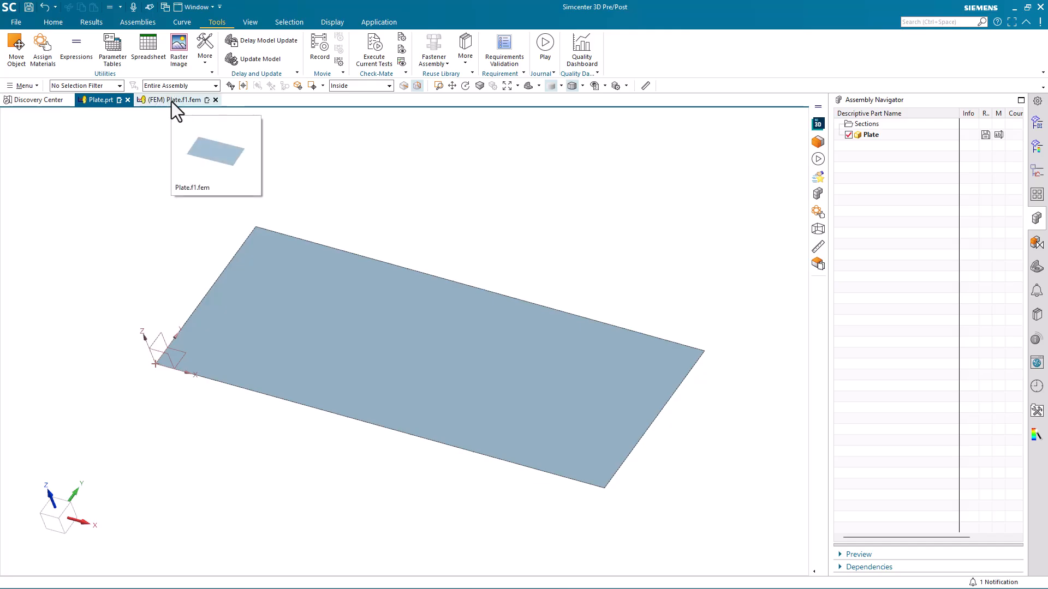
{"action": "left_click", "coordinate": [171, 102]}
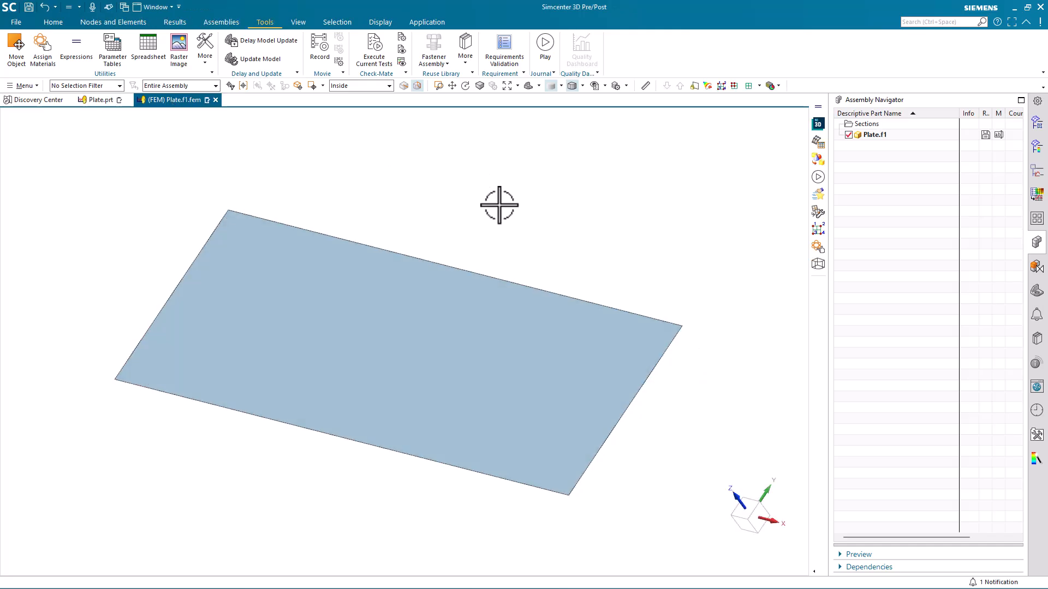
{"action": "left_click", "coordinate": [53, 22]}
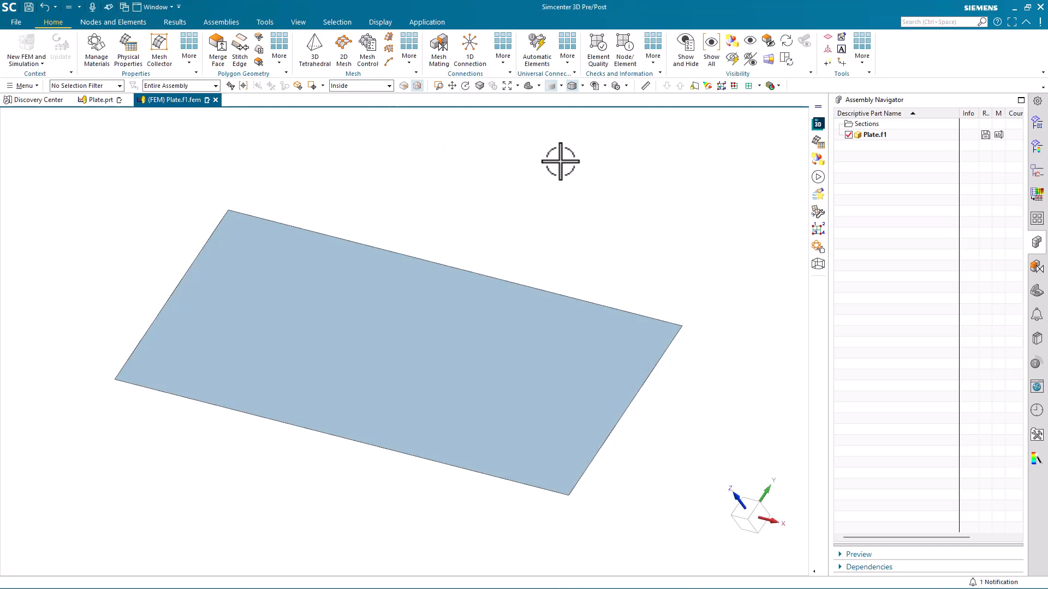
{"action": "left_click", "coordinate": [343, 51]}
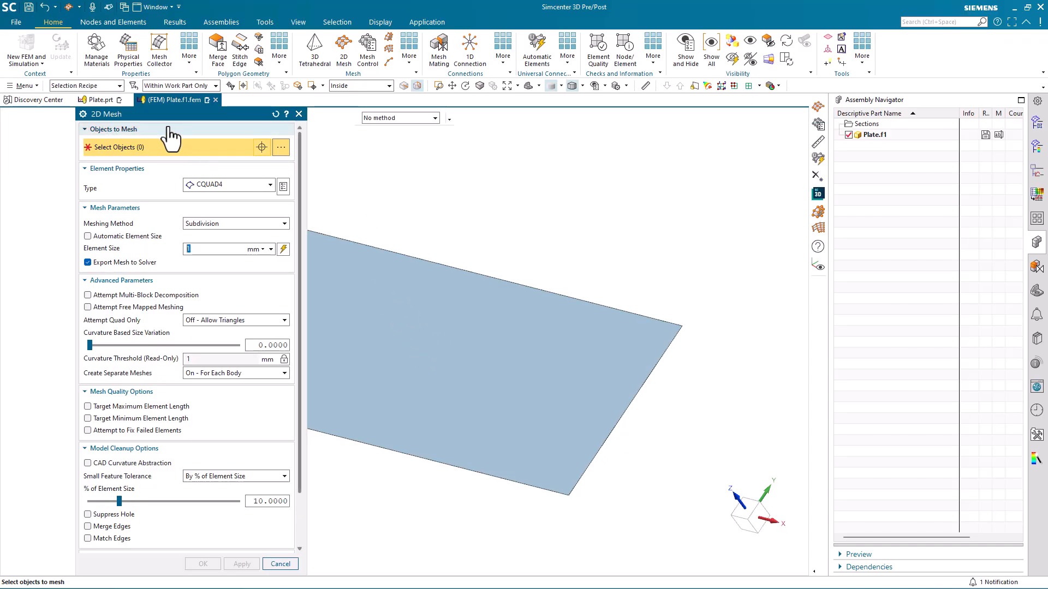
{"action": "left_click", "coordinate": [96, 86]}
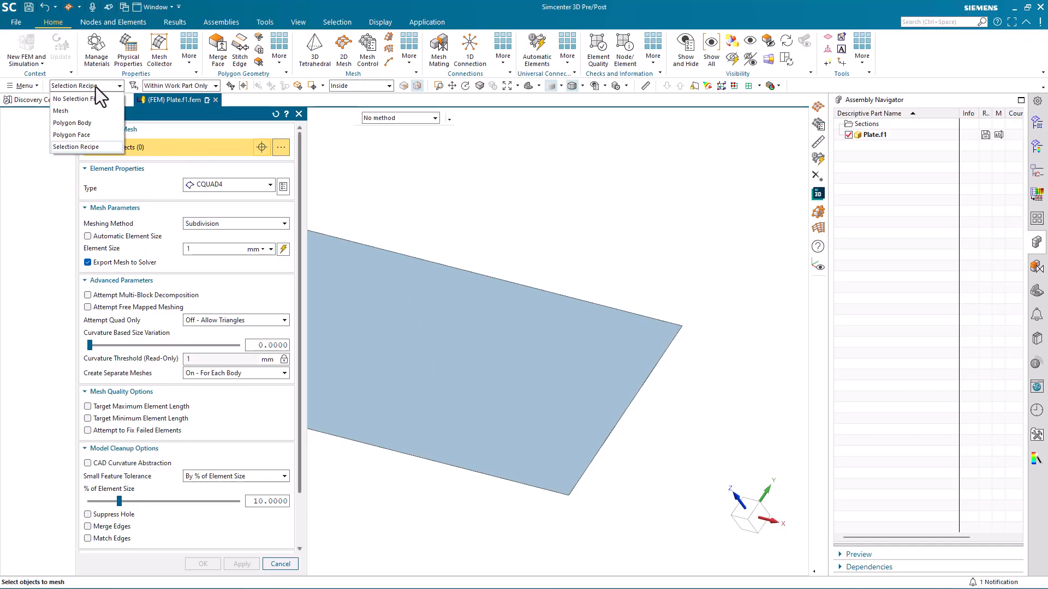
{"action": "left_click", "coordinate": [72, 123]}
{"action": "left_click", "coordinate": [427, 374]}
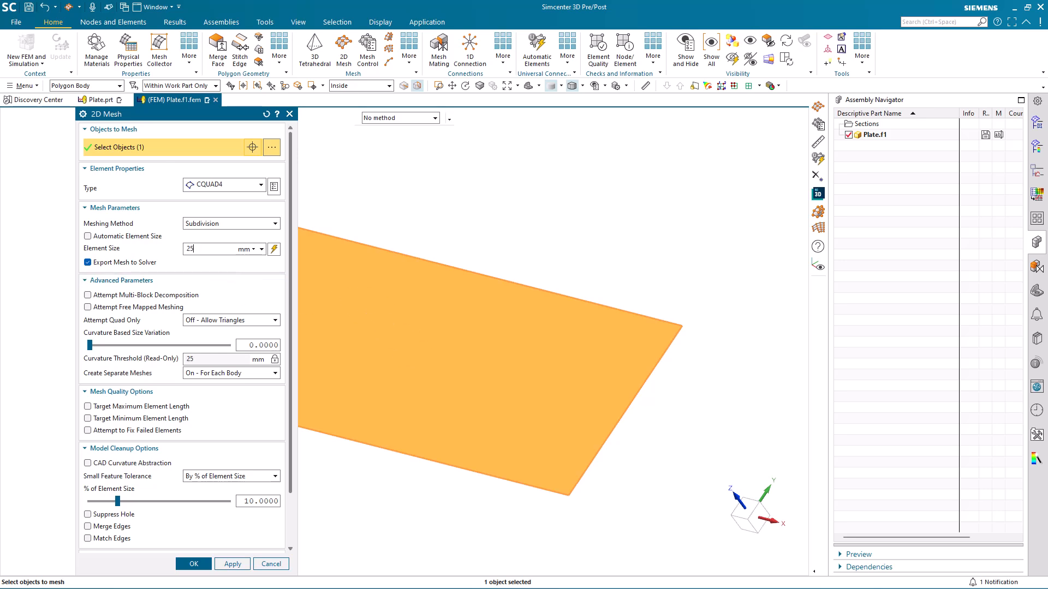
{"action": "scroll", "coordinate": [289, 407], "scroll_direction": "down", "scroll_amount": 2}
{"action": "scroll", "coordinate": [290, 402], "scroll_direction": "down", "scroll_amount": 1}
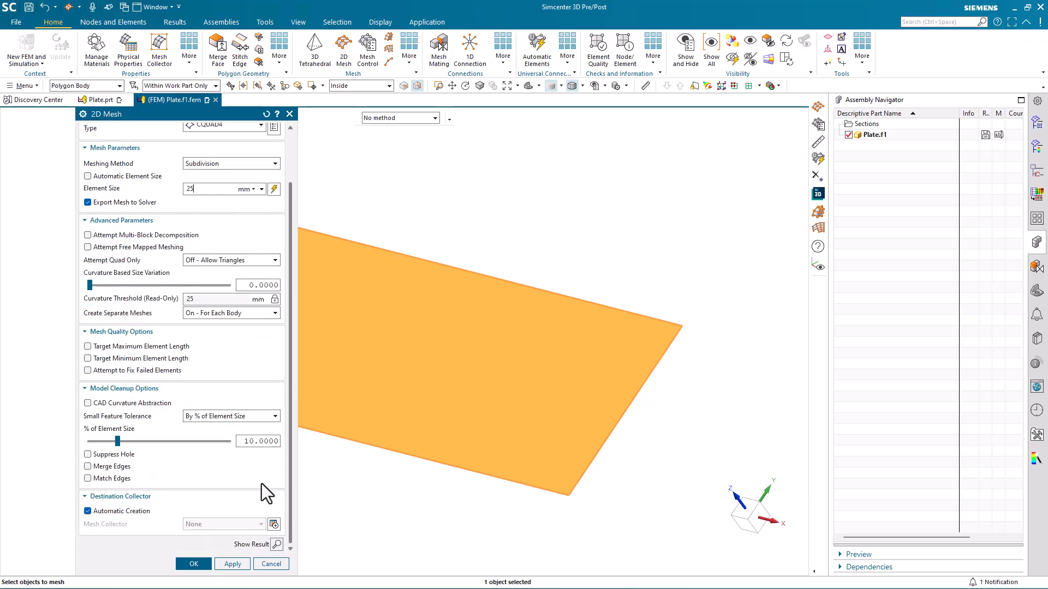
{"action": "left_click", "coordinate": [194, 564]}
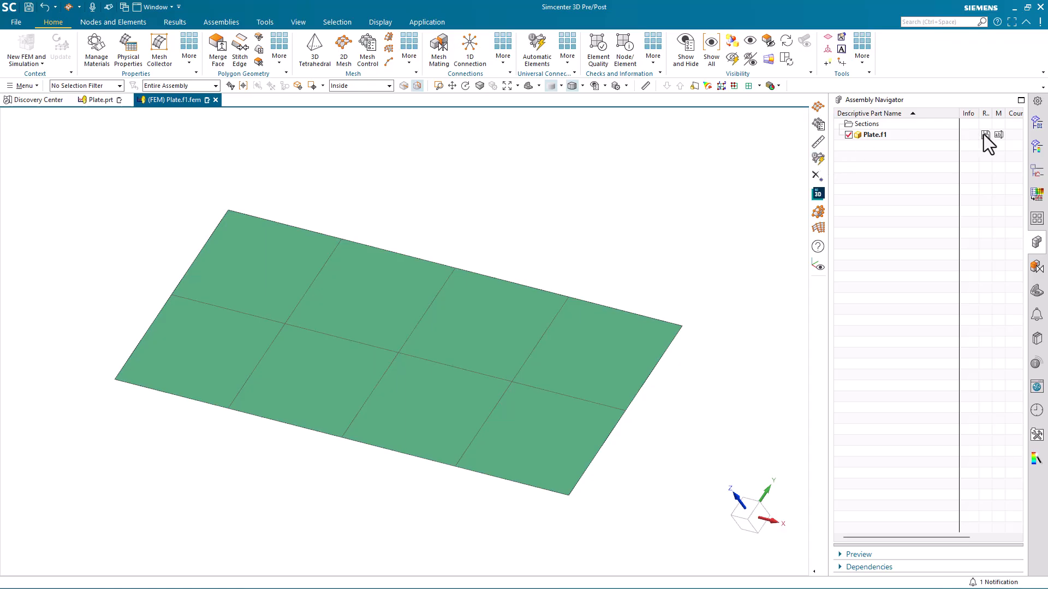
Open the PSHELL physical property of the PLATE mesh collector under 2D Collectors for editing.
{"action": "left_click", "coordinate": [1039, 123]}
{"action": "left_click", "coordinate": [839, 168]}
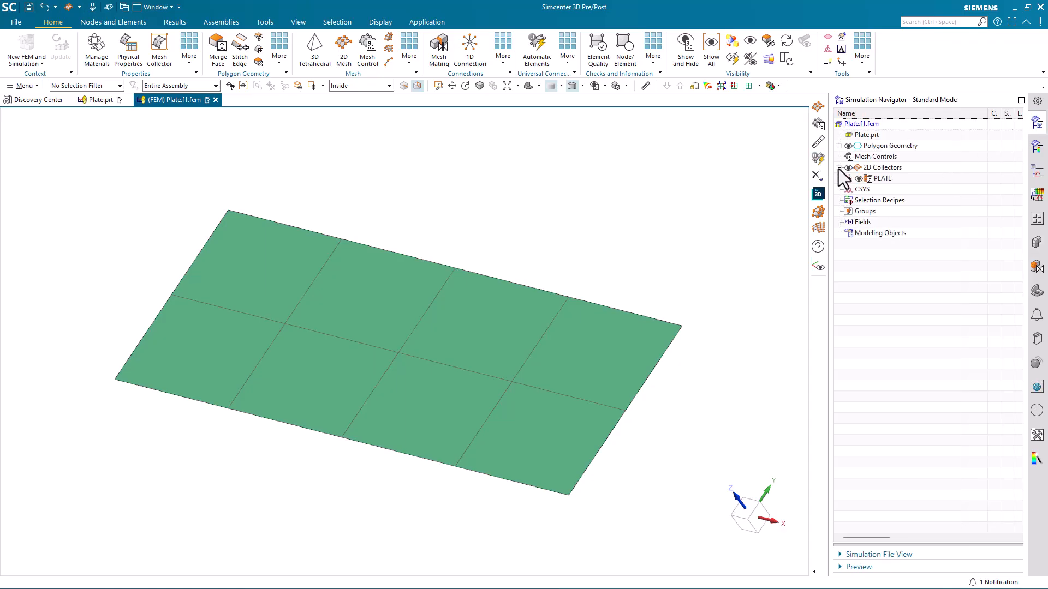
{"action": "left_click", "coordinate": [849, 179]}
{"action": "right_click", "coordinate": [882, 180]}
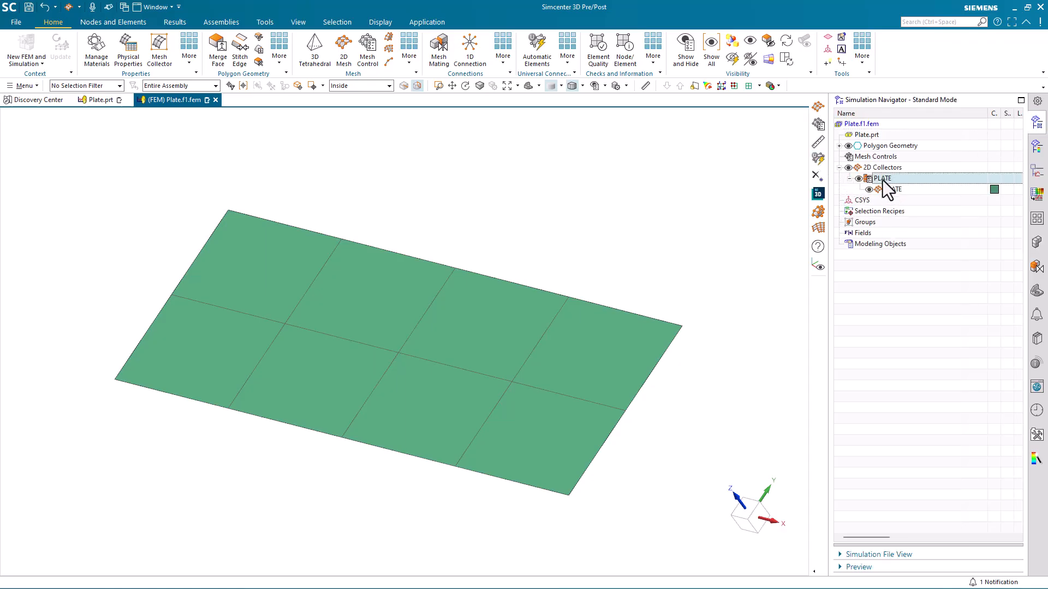
{"action": "left_click", "coordinate": [898, 194]}
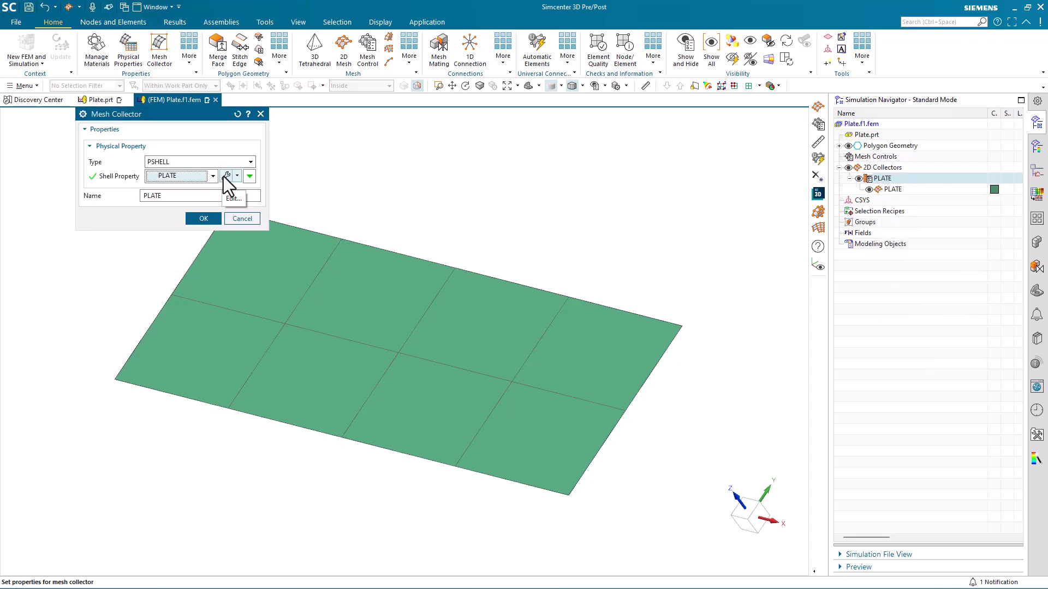
{"action": "left_click", "coordinate": [224, 176]}
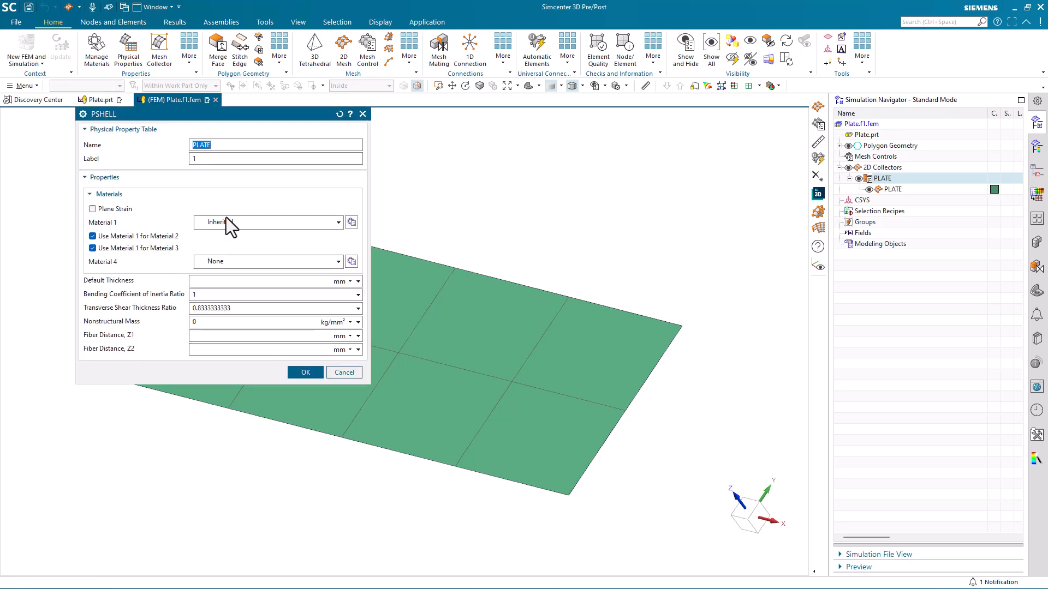
Link the PSHELL default thickness to Plate.prt's PlateThickness attribute through a single interpart expression, and accept the property and mesh collector.
{"action": "left_click", "coordinate": [217, 283]}
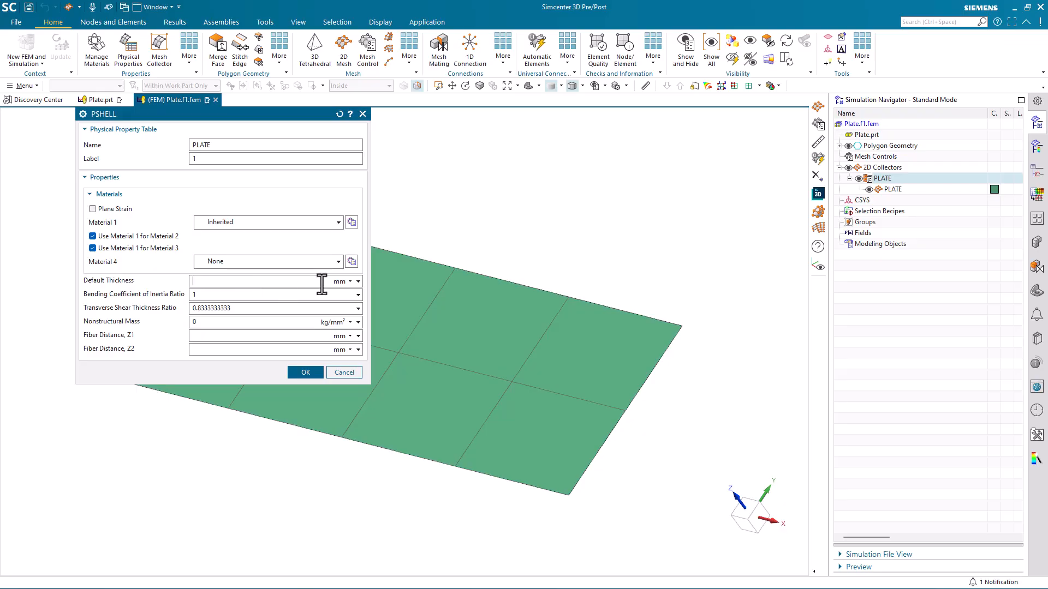
{"action": "left_click", "coordinate": [358, 282]}
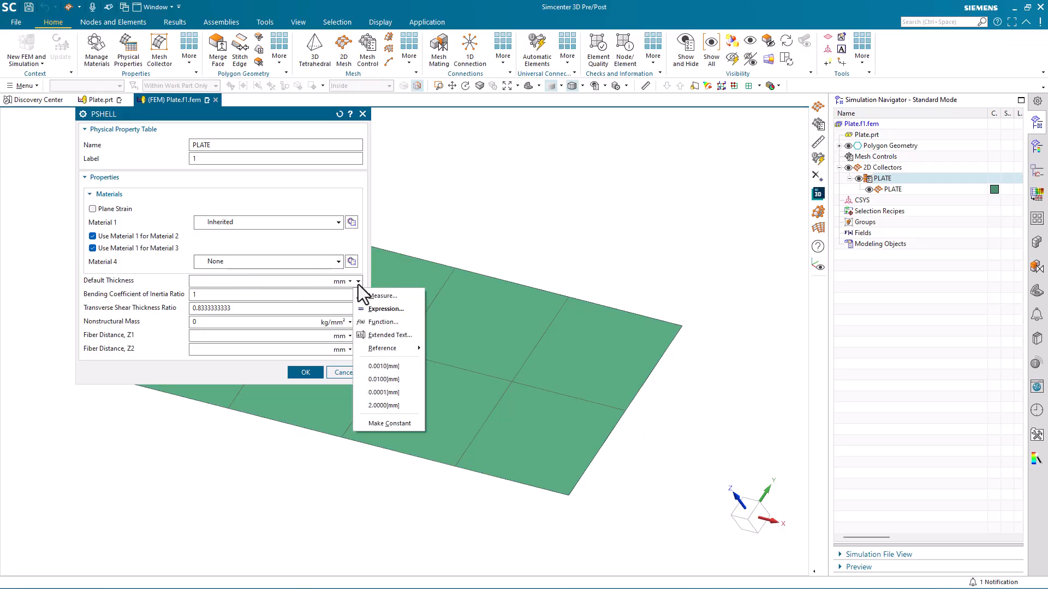
{"action": "left_click", "coordinate": [372, 309]}
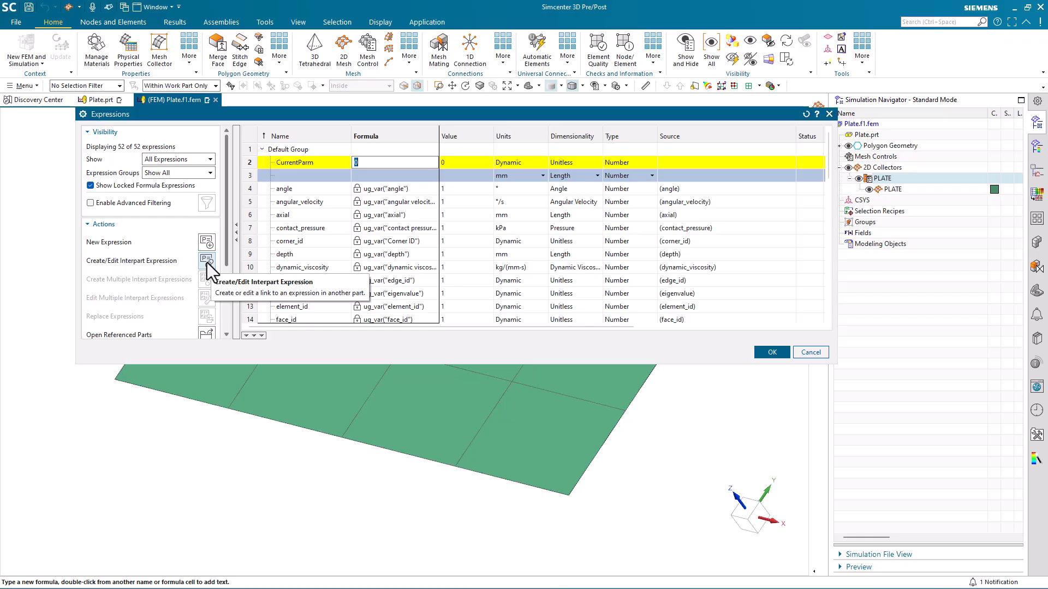
{"action": "left_click", "coordinate": [208, 260]}
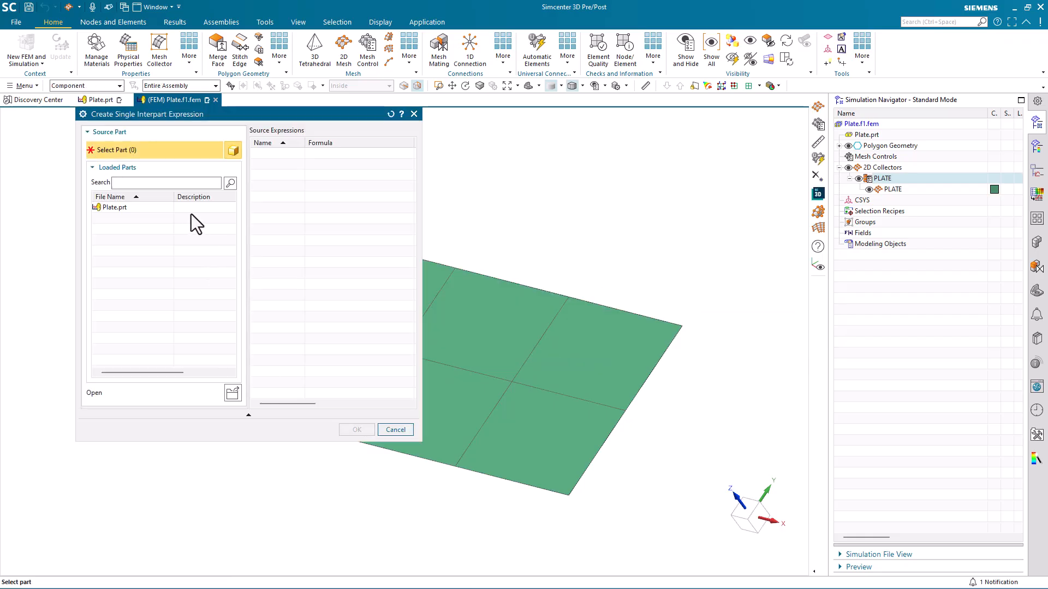
{"action": "left_click", "coordinate": [133, 211]}
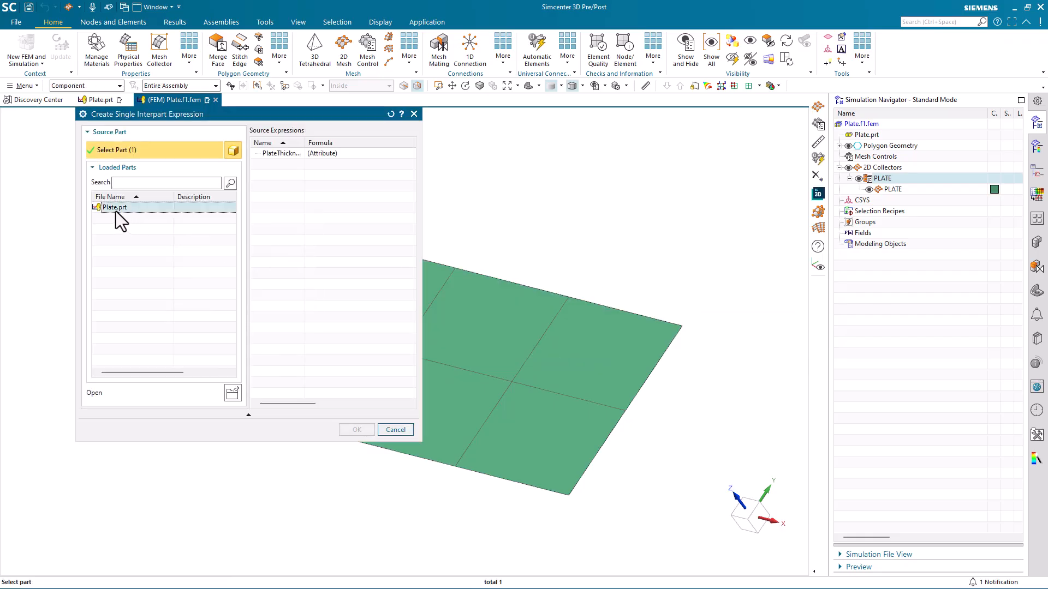
{"action": "left_click", "coordinate": [278, 154]}
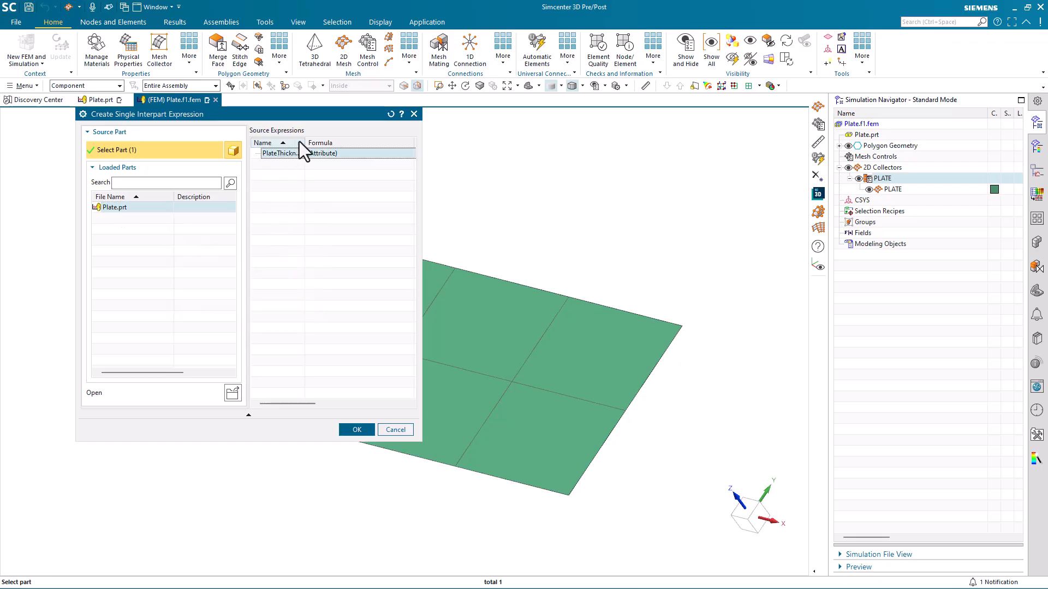
{"action": "left_click_drag", "start_coordinate": [306, 140], "coordinate": [344, 148]}
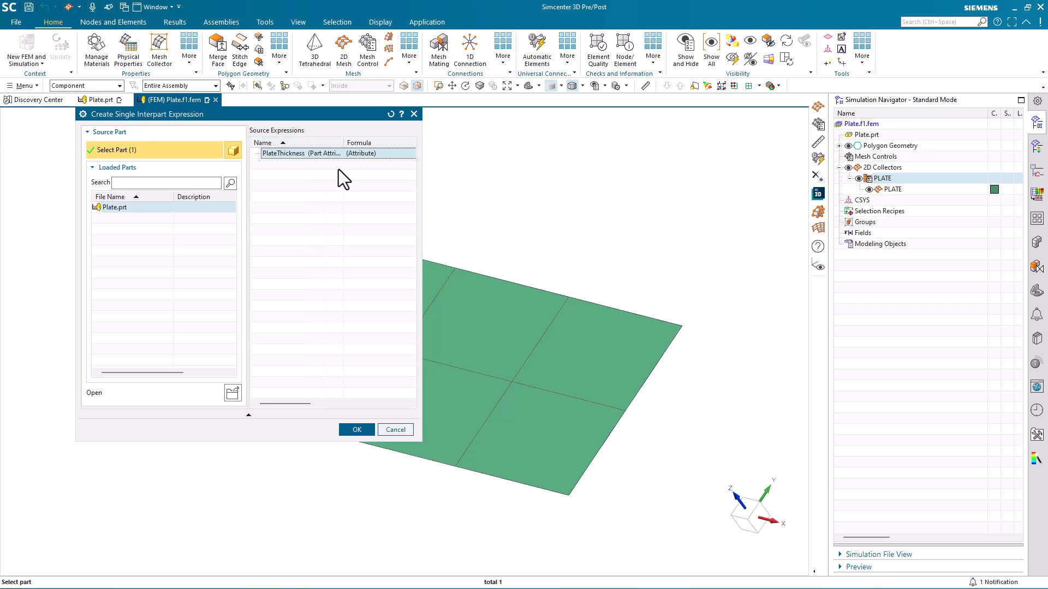
{"action": "left_click", "coordinate": [349, 431]}
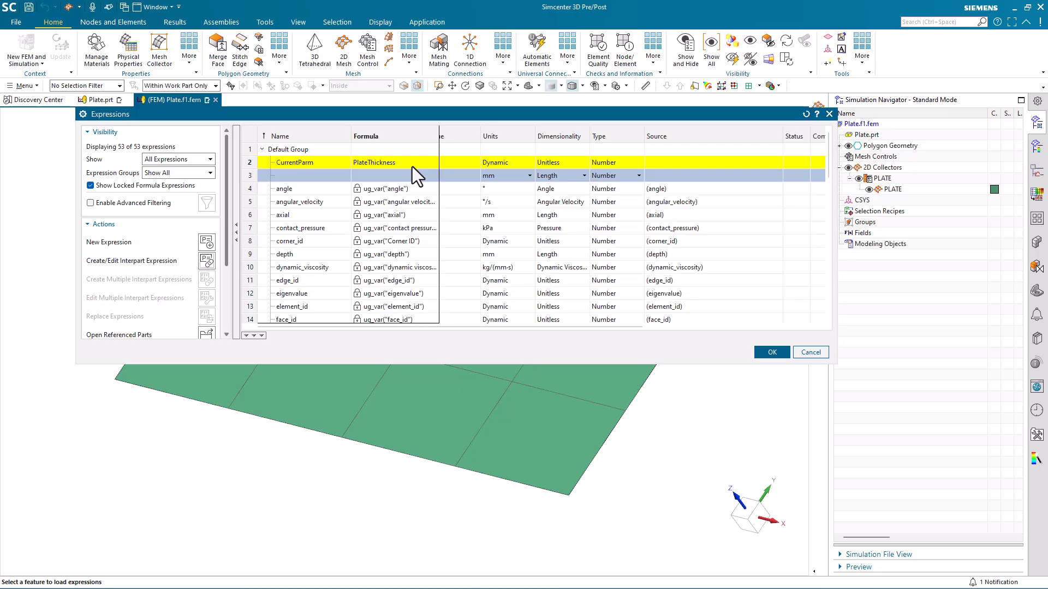
{"action": "left_click", "coordinate": [773, 353]}
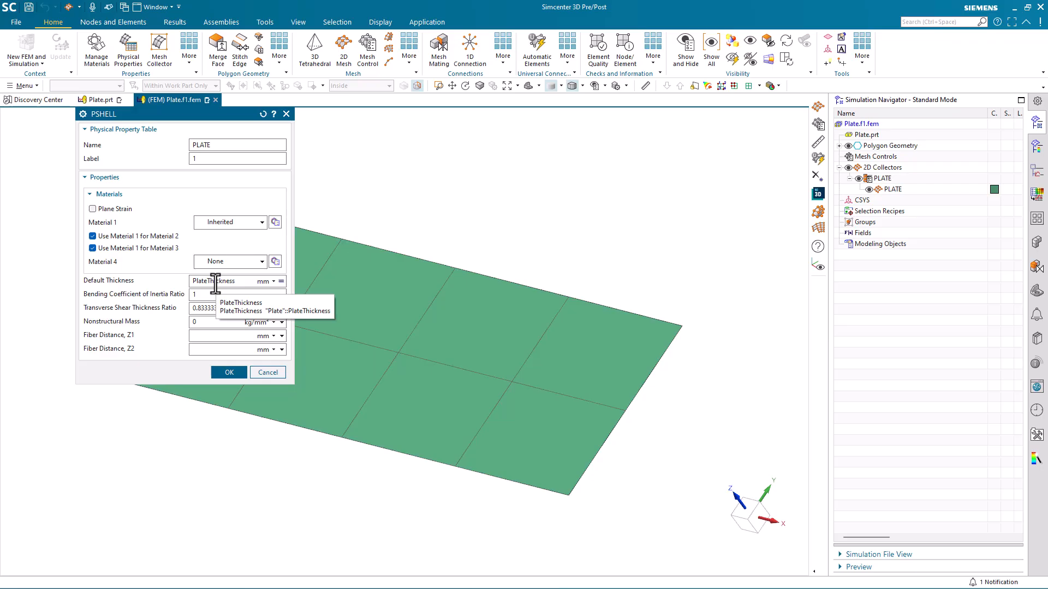
{"action": "left_click", "coordinate": [225, 370]}
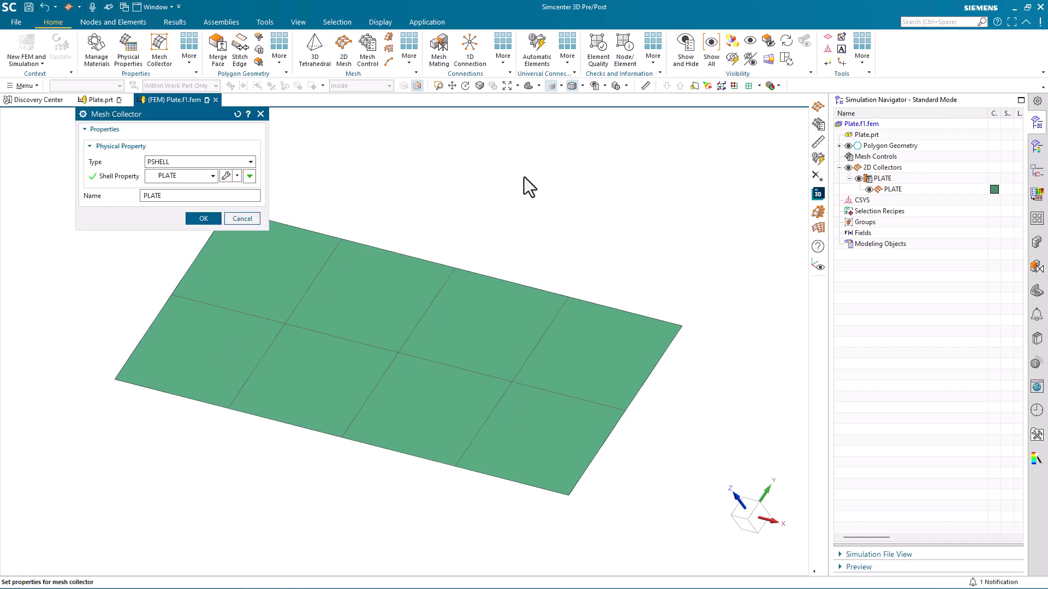
{"action": "left_click", "coordinate": [202, 219]}
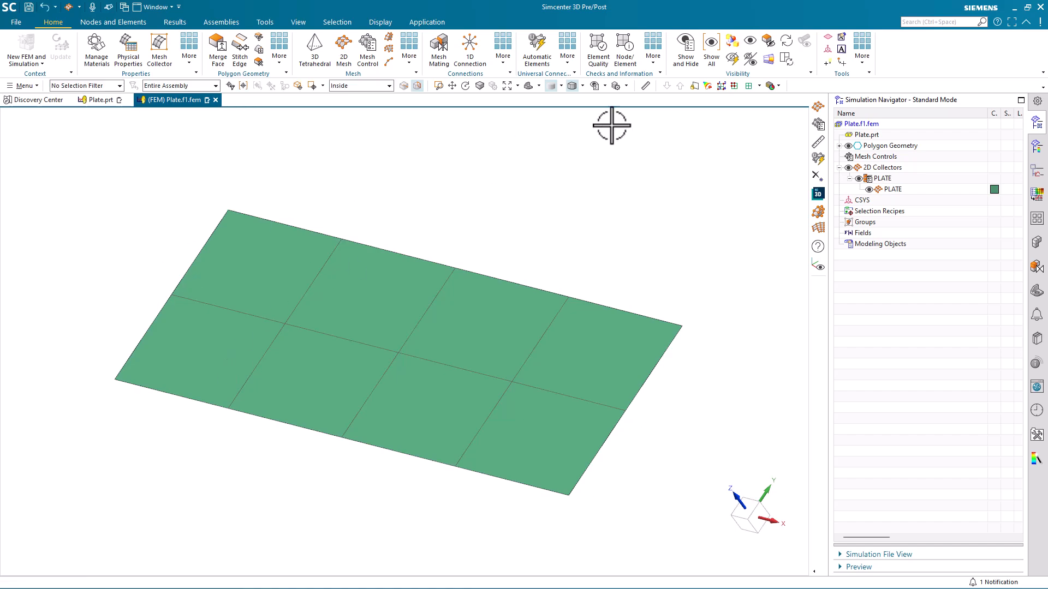
Plot the thickness contours of the displayed 2D mesh to check the linked thickness, and return to the model.
{"action": "left_click", "coordinate": [654, 63]}
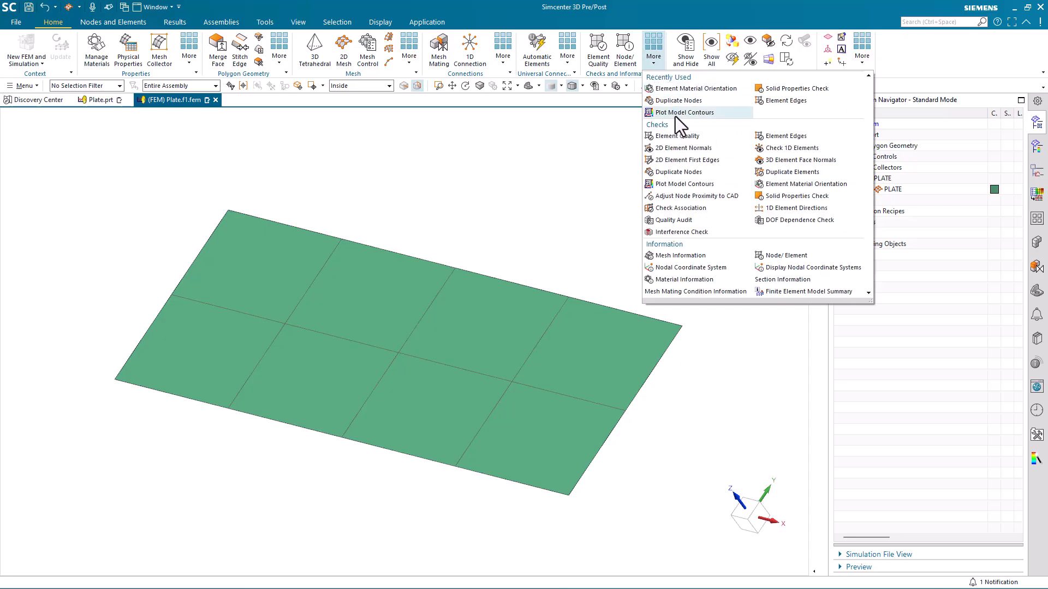
{"action": "left_click", "coordinate": [676, 116]}
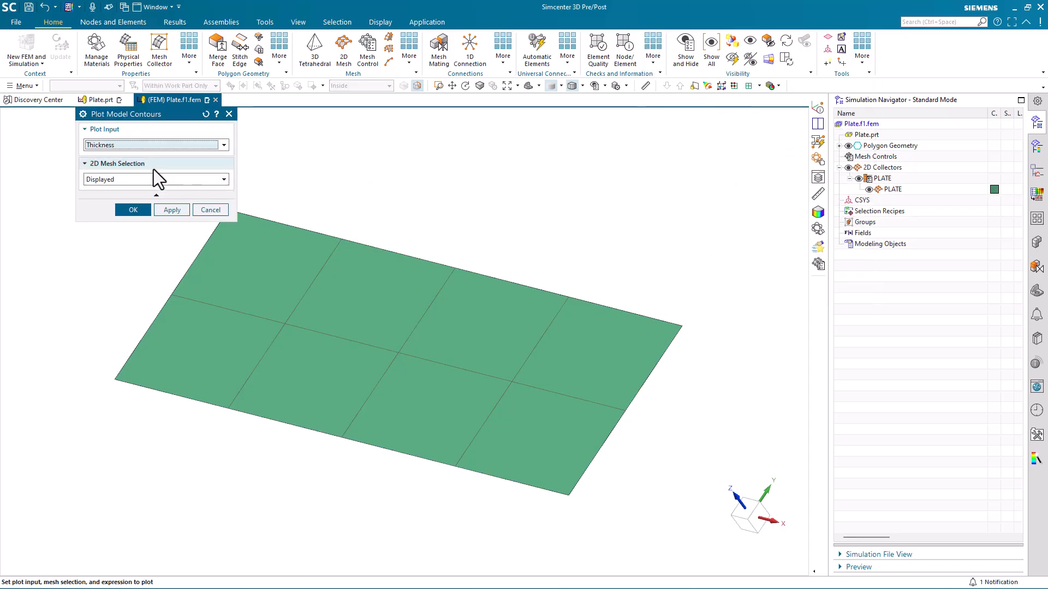
{"action": "left_click", "coordinate": [131, 210]}
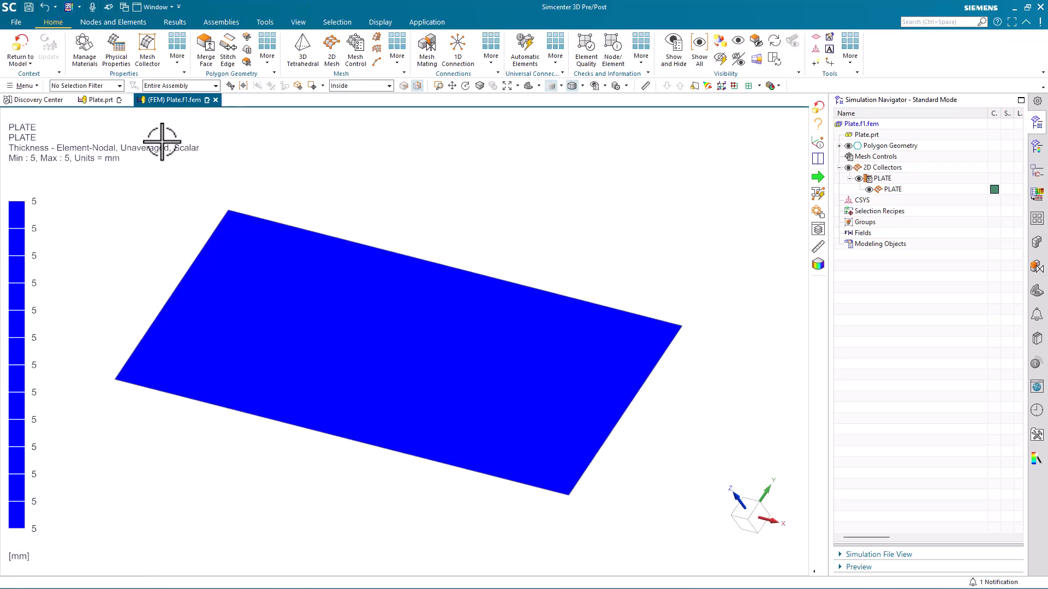
{"action": "left_click", "coordinate": [16, 45]}
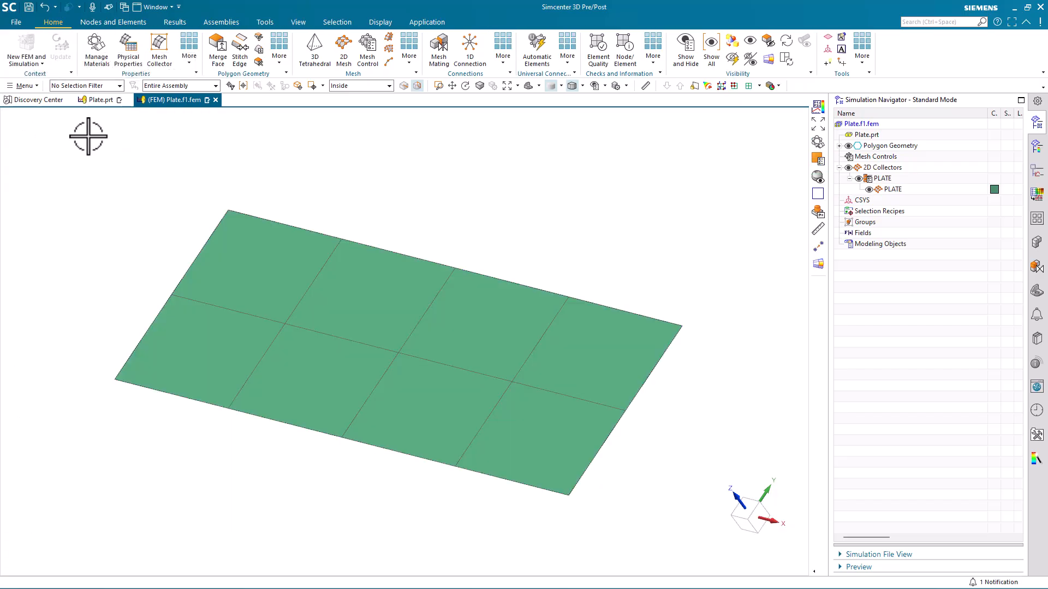
Switch to Plate.prt and set the Plate part's PlateThickness attribute to 2.5 mm in its properties.
{"action": "left_click", "coordinate": [95, 99]}
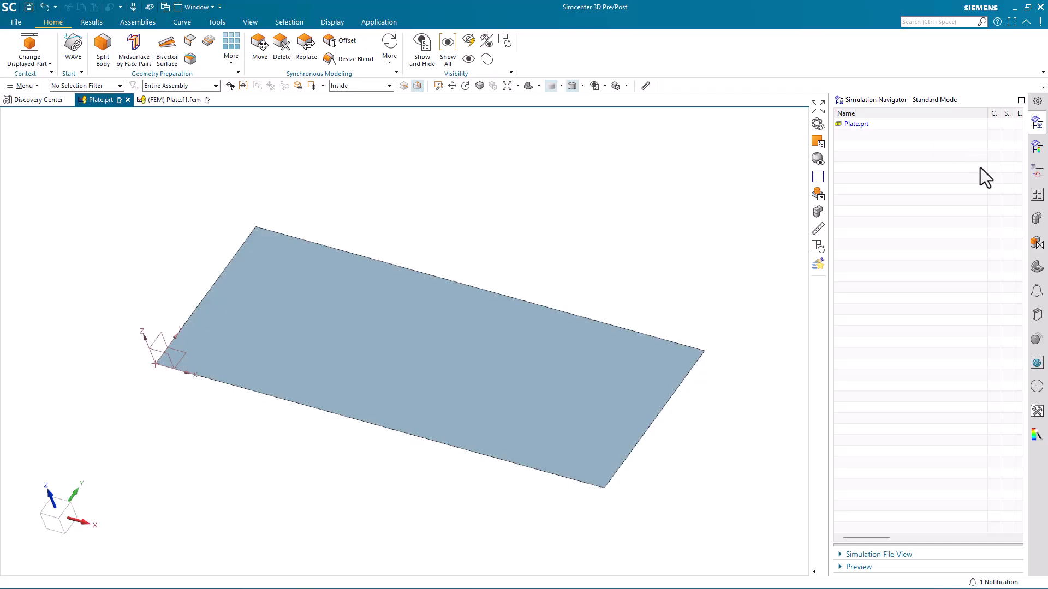
{"action": "left_click", "coordinate": [1036, 218]}
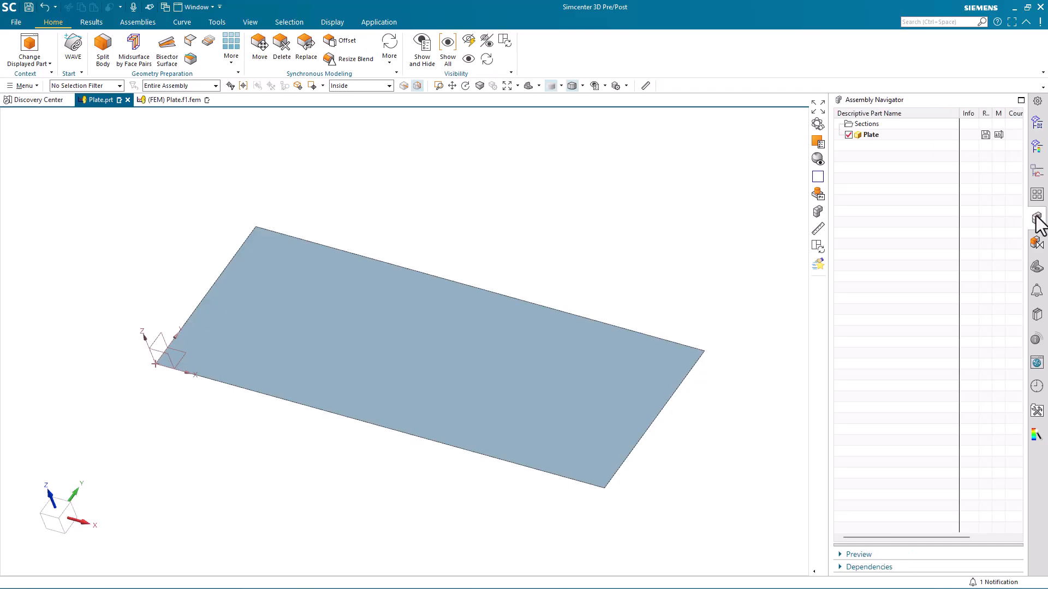
{"action": "left_click", "coordinate": [868, 134]}
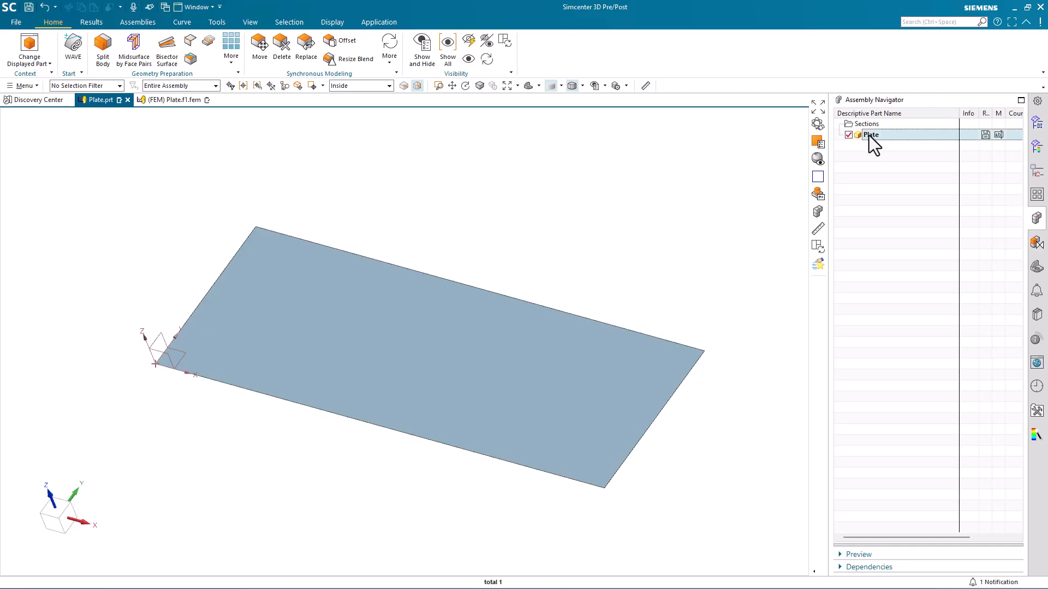
{"action": "right_click", "coordinate": [869, 136]}
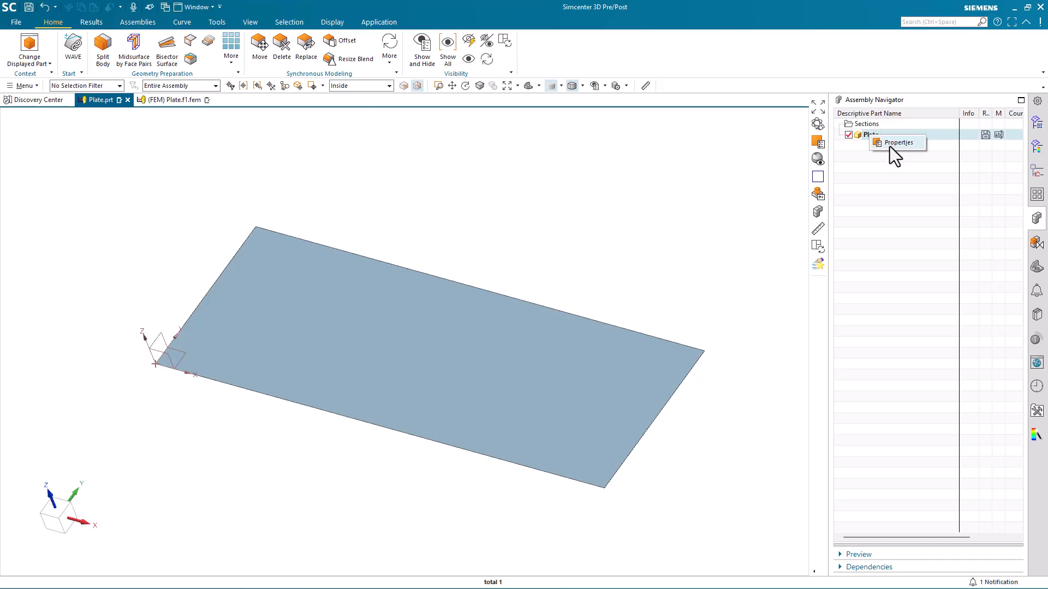
{"action": "left_click", "coordinate": [891, 142]}
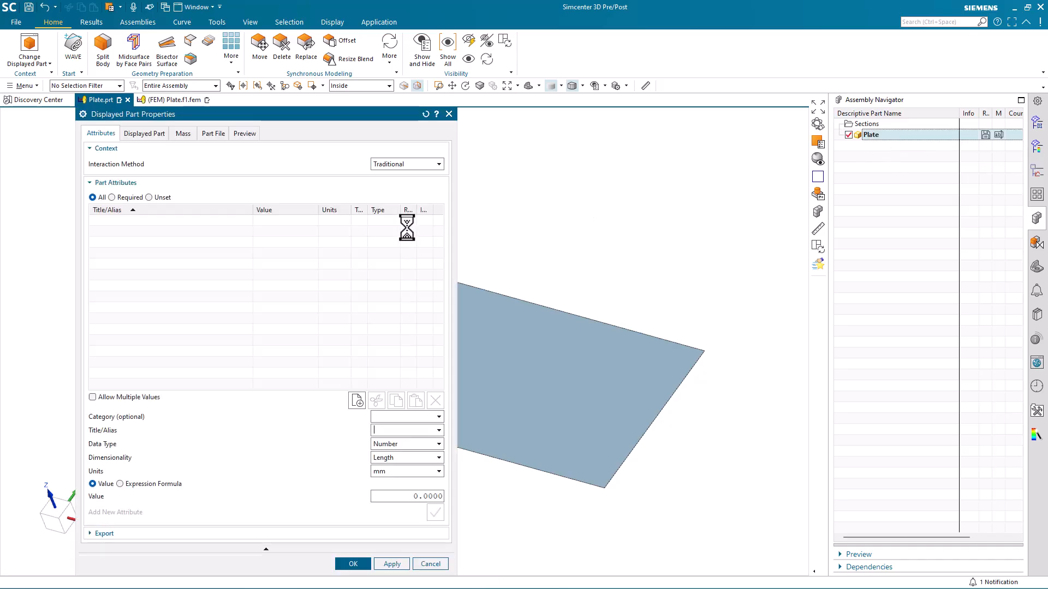
{"action": "left_click", "coordinate": [258, 231]}
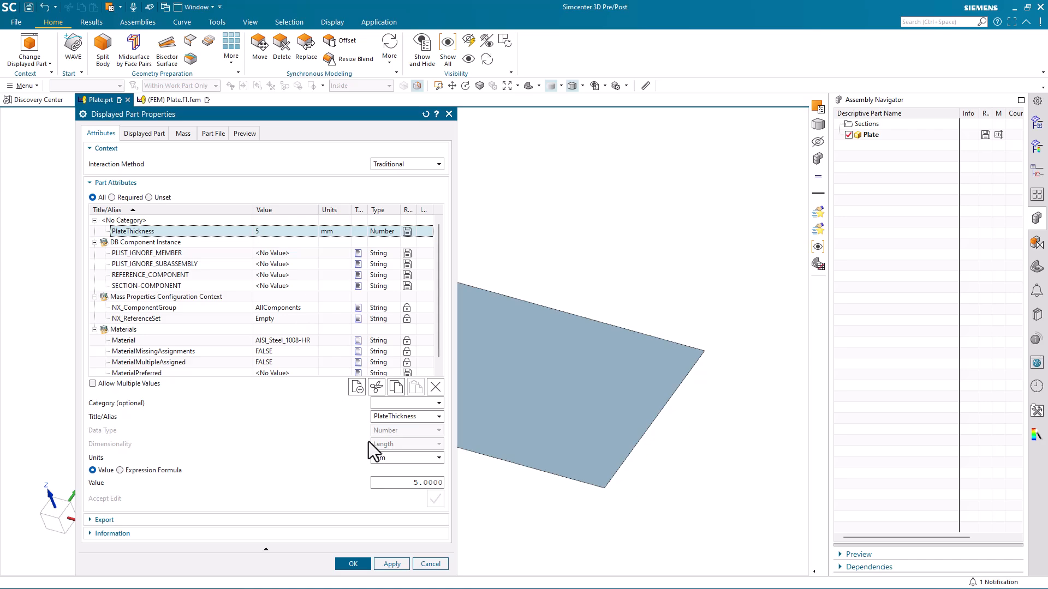
{"action": "double_click", "coordinate": [415, 482]}
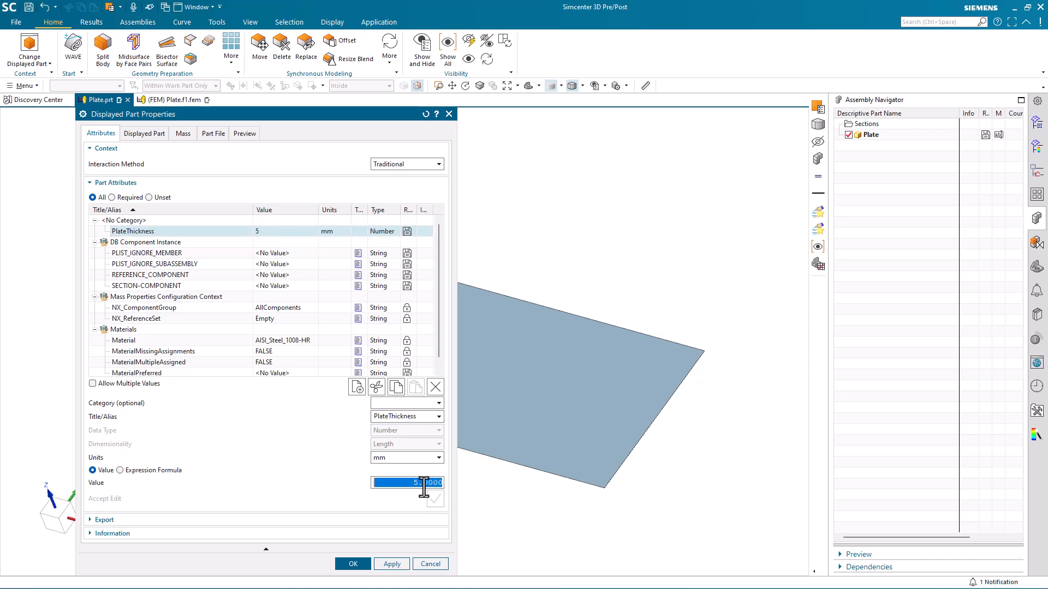
{"action": "type", "text": "2.5"}
{"action": "key", "text": "Return"}
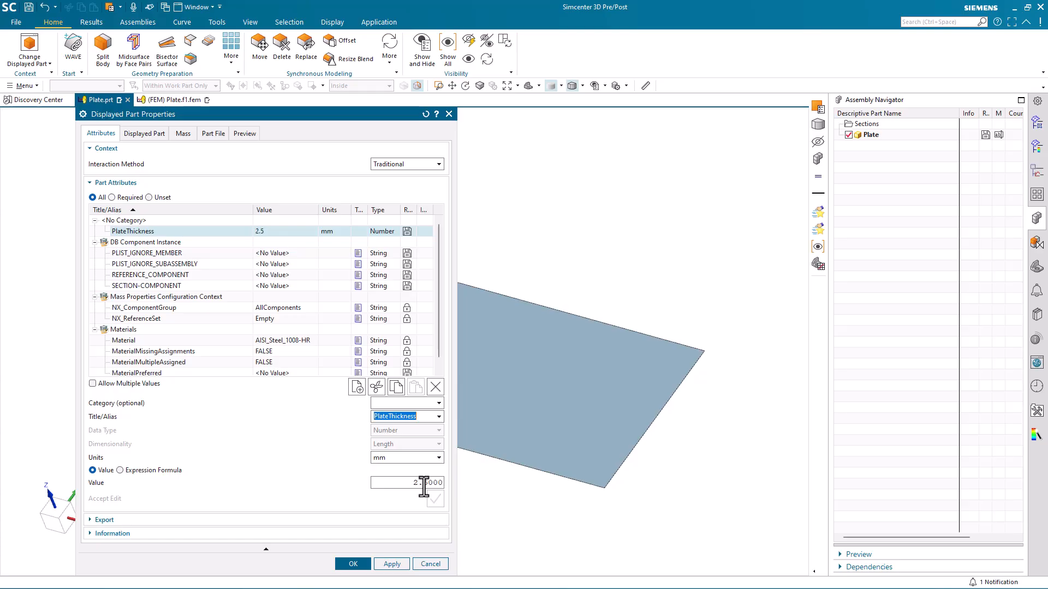
{"action": "left_click", "coordinate": [353, 565]}
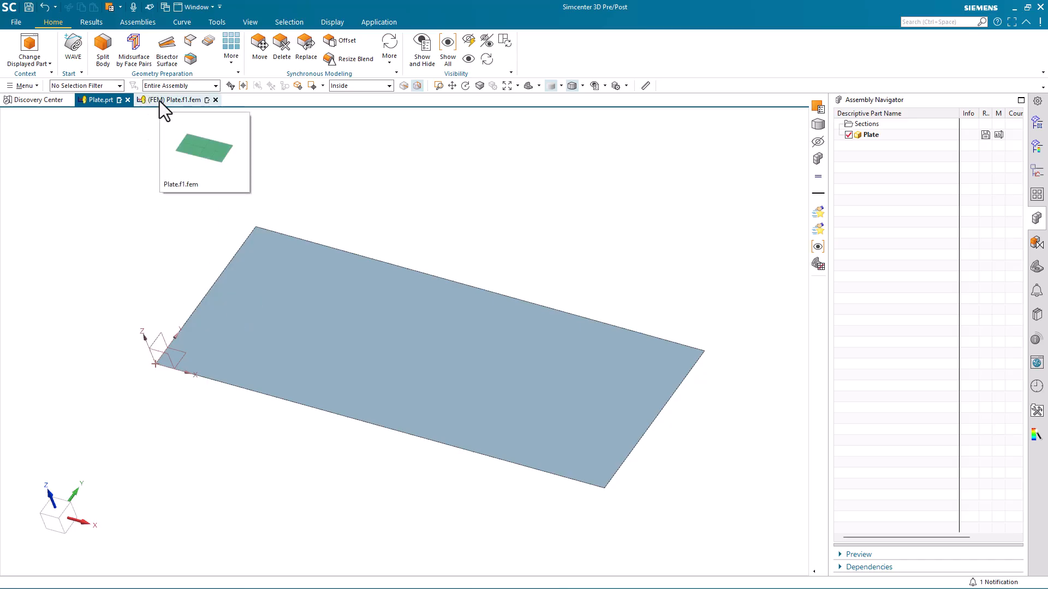
Switch to Plate.f1.fem and examine the default thickness in the PLATE mesh's information listing, then close it and clear the selection.
{"action": "left_click", "coordinate": [159, 101]}
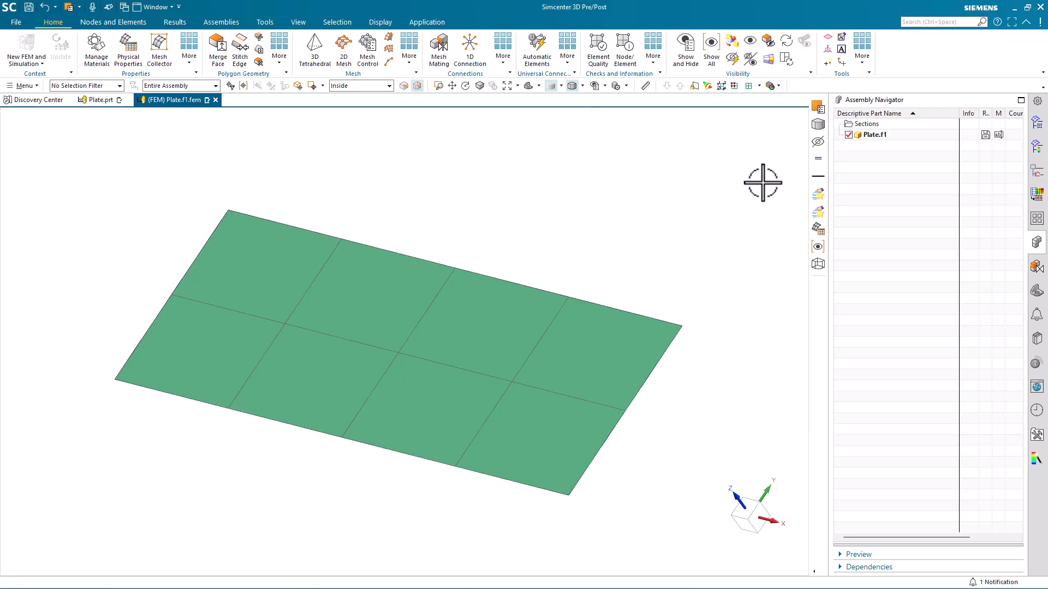
{"action": "left_click", "coordinate": [1036, 122]}
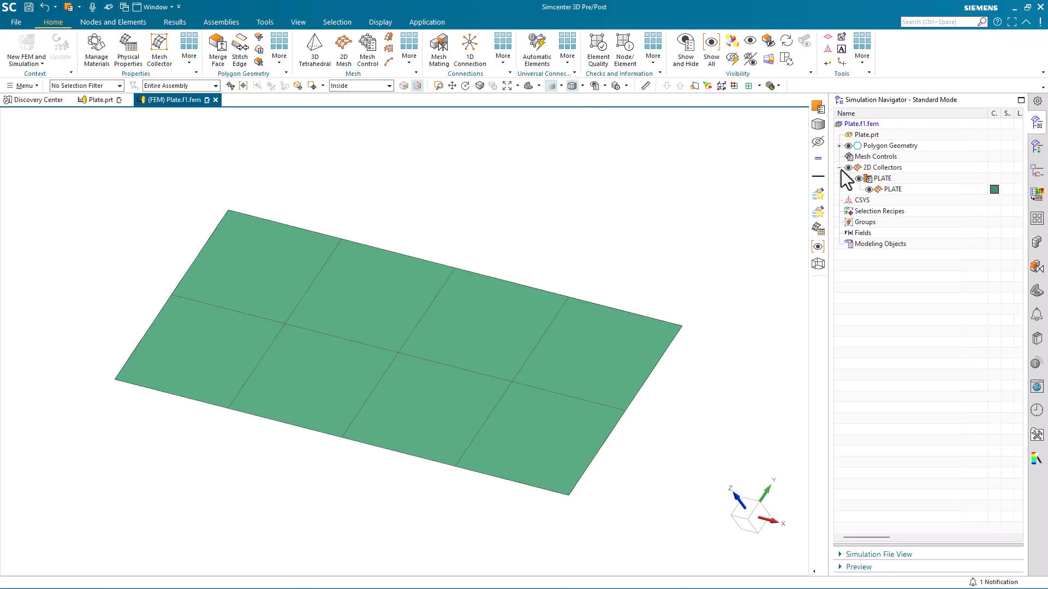
{"action": "left_click", "coordinate": [883, 187]}
{"action": "right_click", "coordinate": [883, 187]}
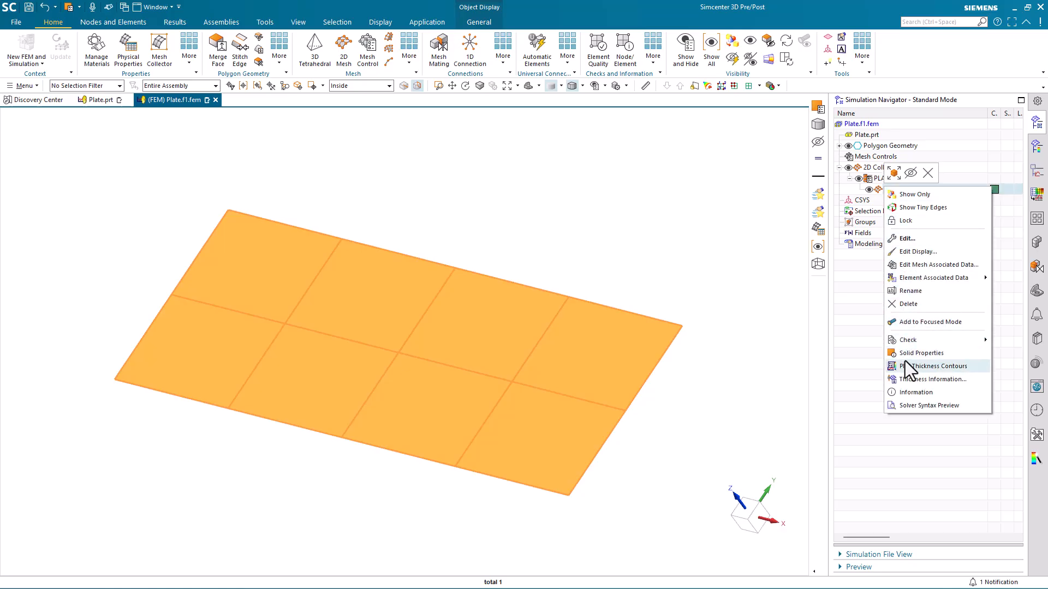
{"action": "left_click", "coordinate": [905, 392]}
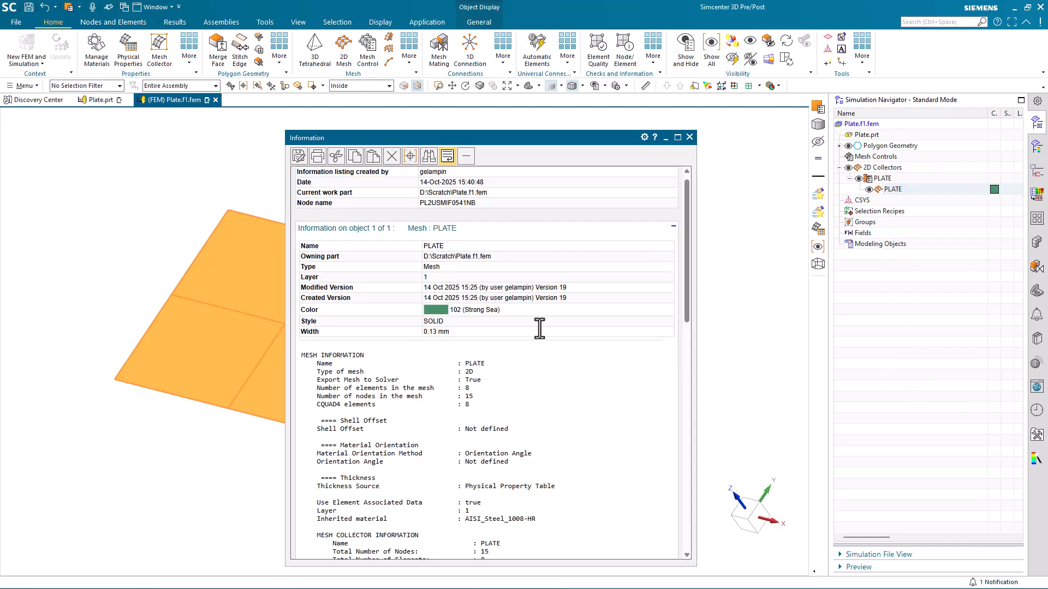
{"action": "scroll", "coordinate": [537, 344], "scroll_direction": "down", "scroll_amount": 4}
{"action": "scroll", "coordinate": [539, 347], "scroll_direction": "down", "scroll_amount": 4}
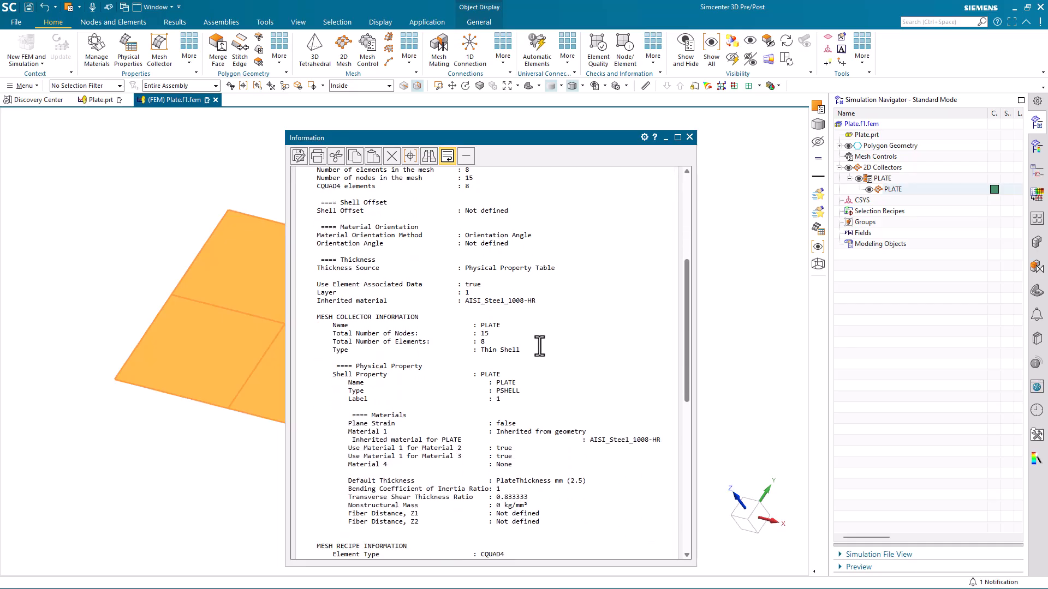
{"action": "mouse_move", "coordinate": [586, 482]}
{"action": "left_mouse_down"}
{"action": "mouse_move", "coordinate": [497, 481]}
{"action": "mouse_move", "coordinate": [537, 494]}
{"action": "mouse_move", "coordinate": [584, 485]}
{"action": "left_mouse_up"}
{"action": "left_click", "coordinate": [584, 485]}
{"action": "left_click", "coordinate": [688, 136]}
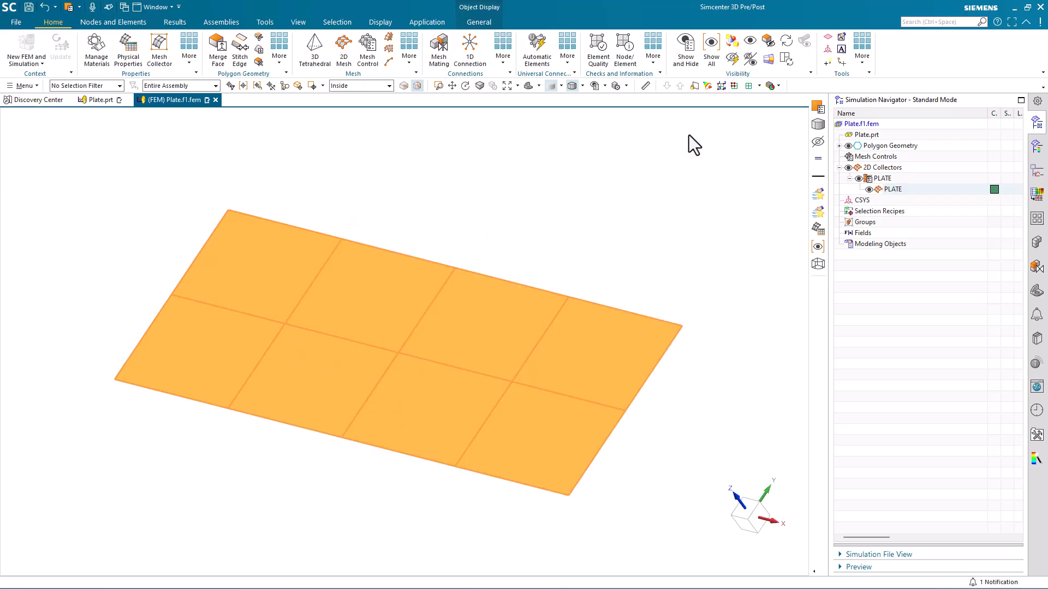
{"action": "key", "text": "Escape"}
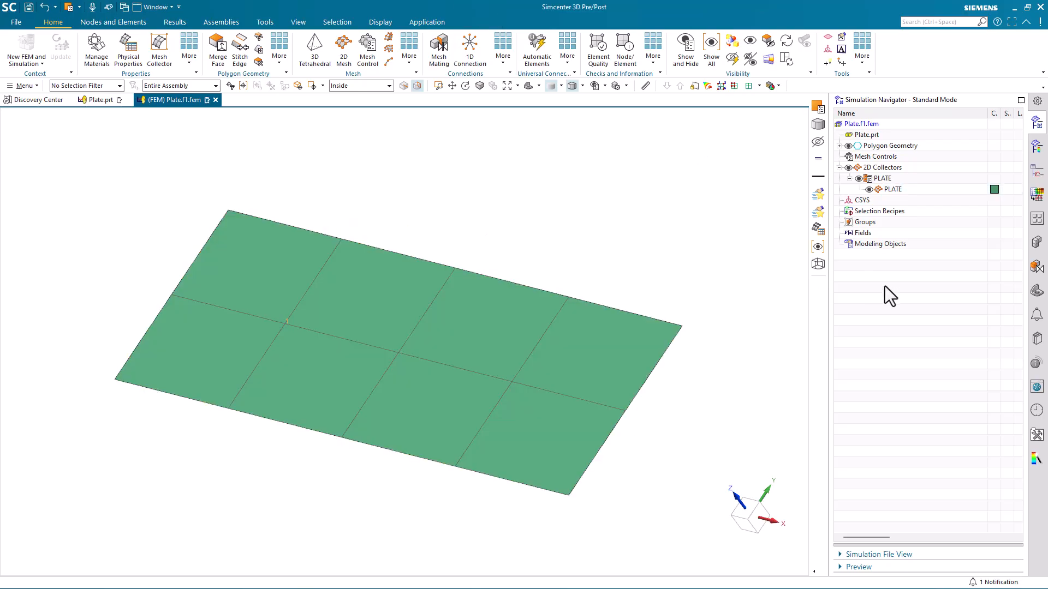